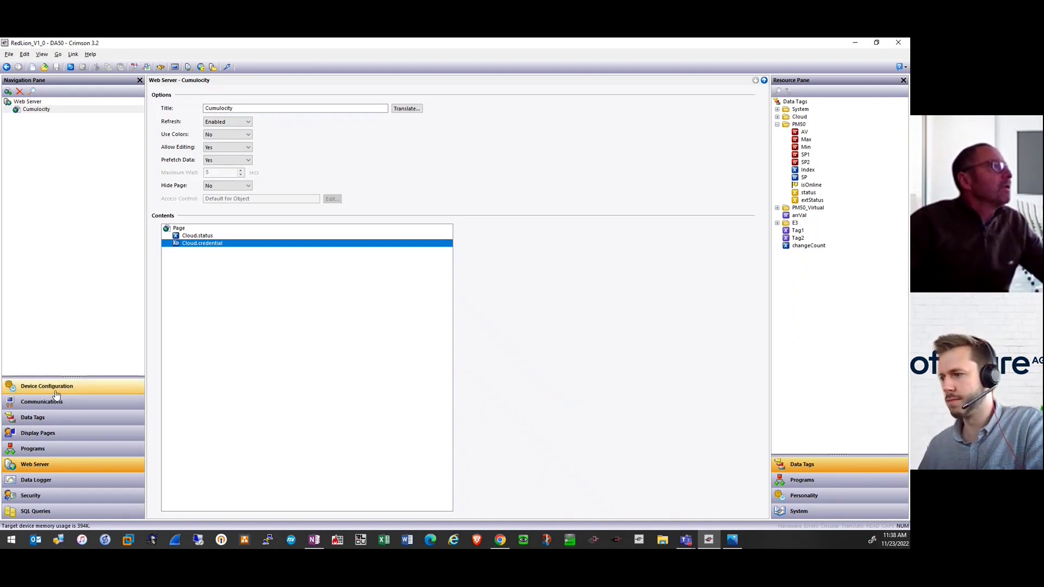
# Show the Cumulocity REST connector's service settings with host redlion.eu-latest.cumulocity.com.
pyautogui.click(58, 407)
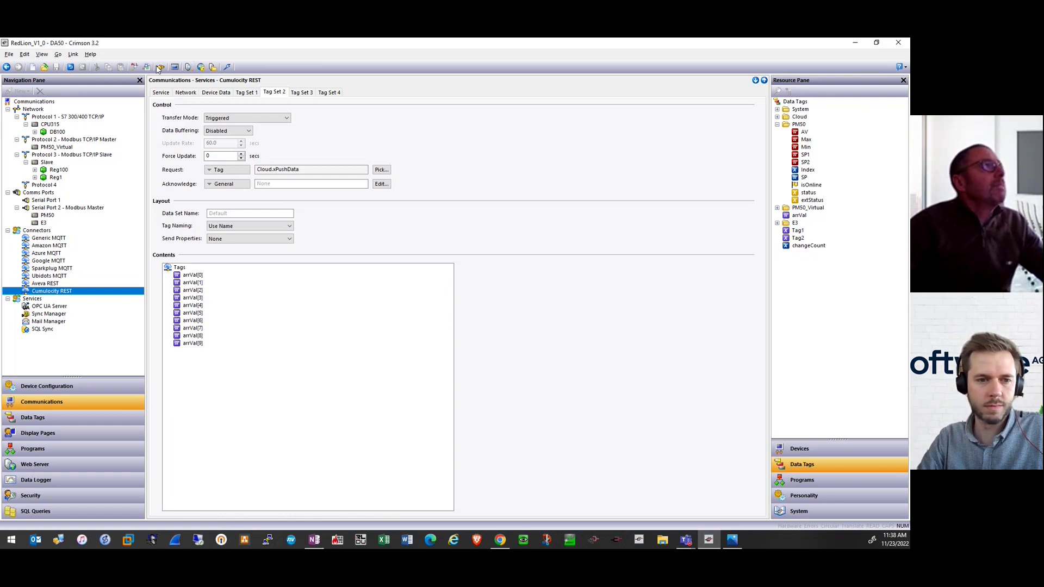
pyautogui.click(161, 92)
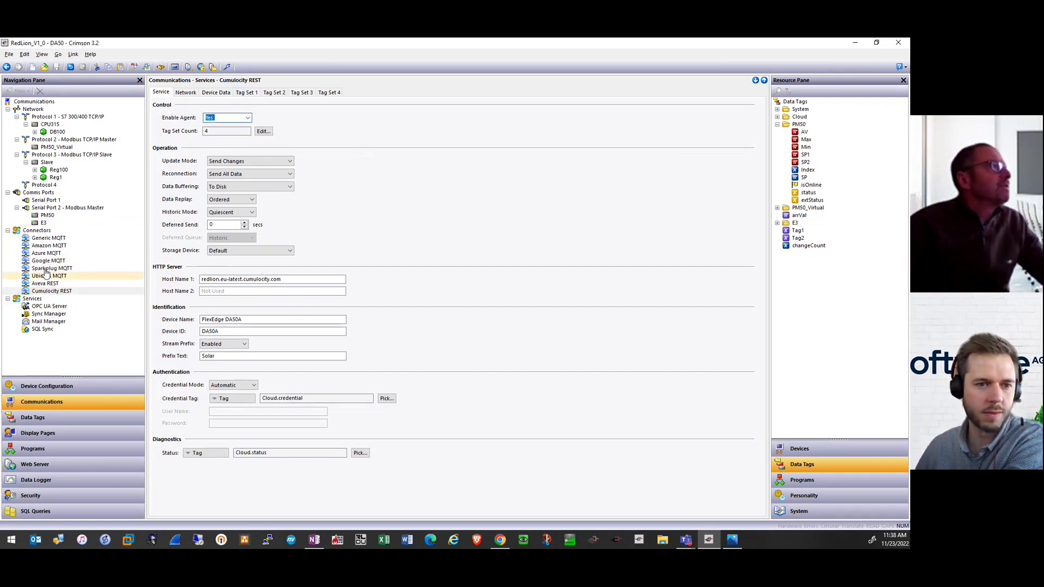
pyautogui.click(59, 293)
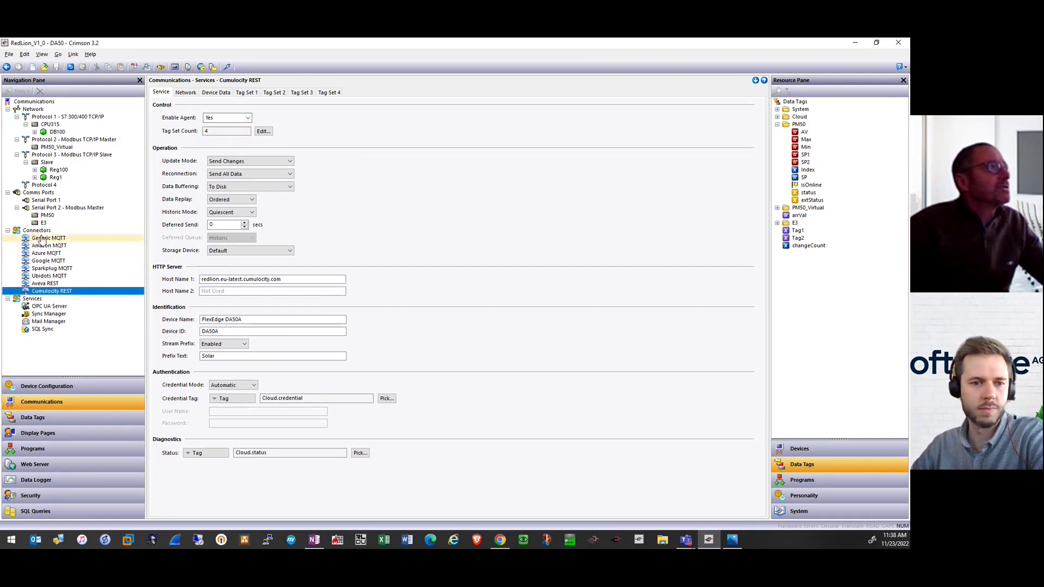
pyautogui.moveTo(293, 279); pyautogui.dragTo(188, 278)
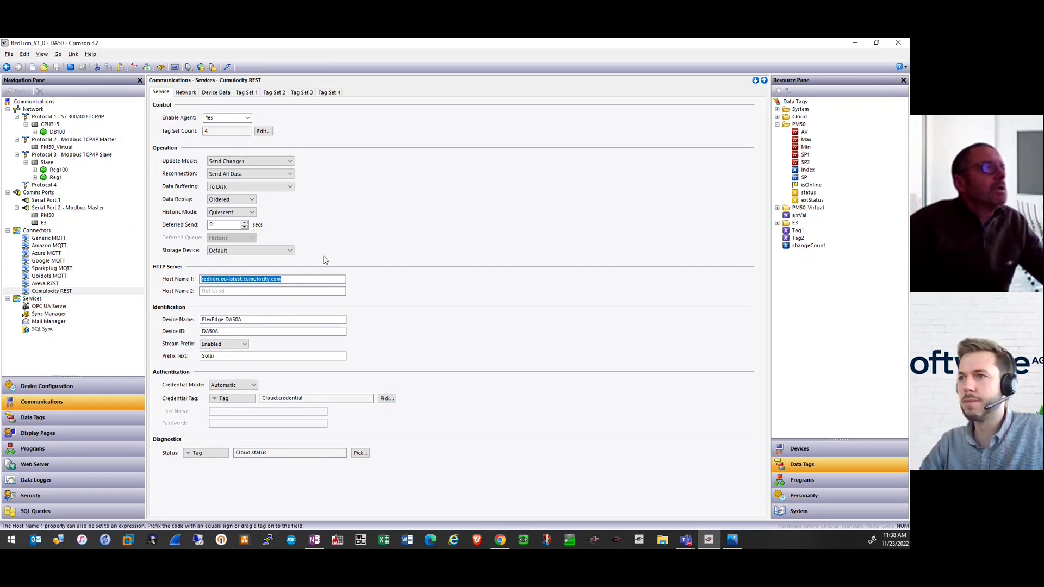
pyautogui.moveTo(261, 320); pyautogui.dragTo(185, 320)
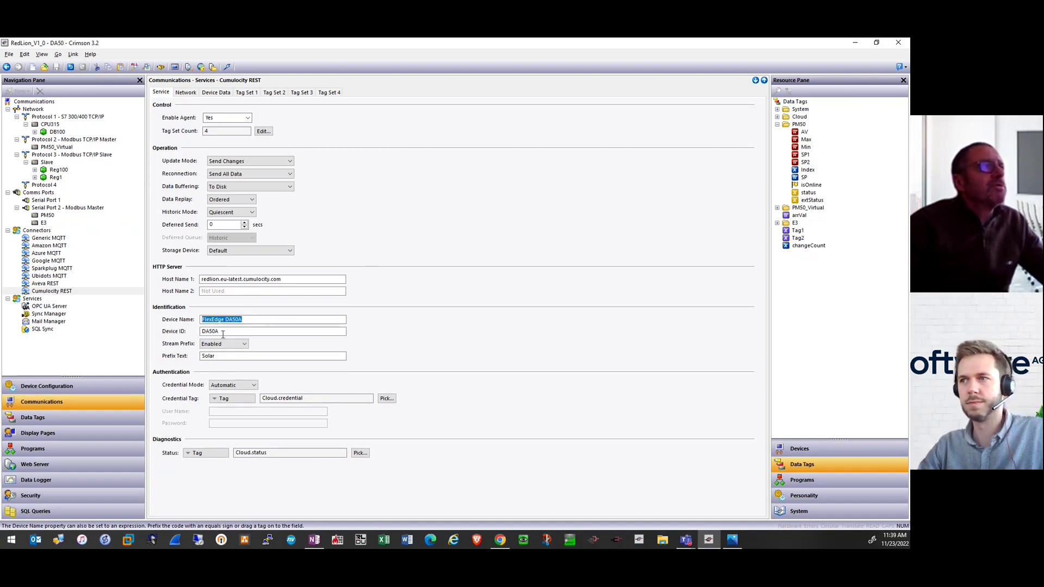
pyautogui.moveTo(218, 332); pyautogui.dragTo(200, 331)
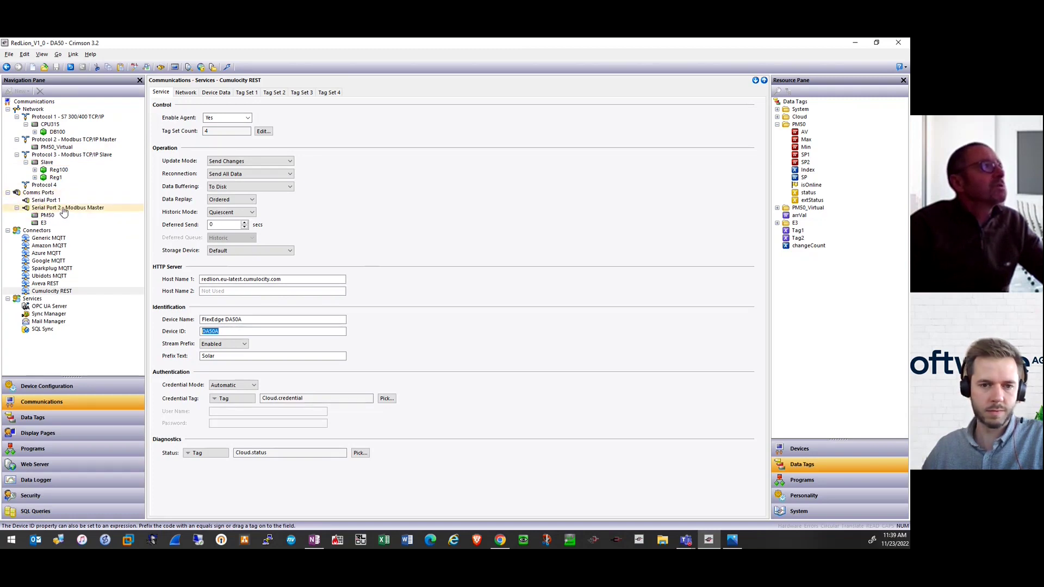
pyautogui.click(48, 216)
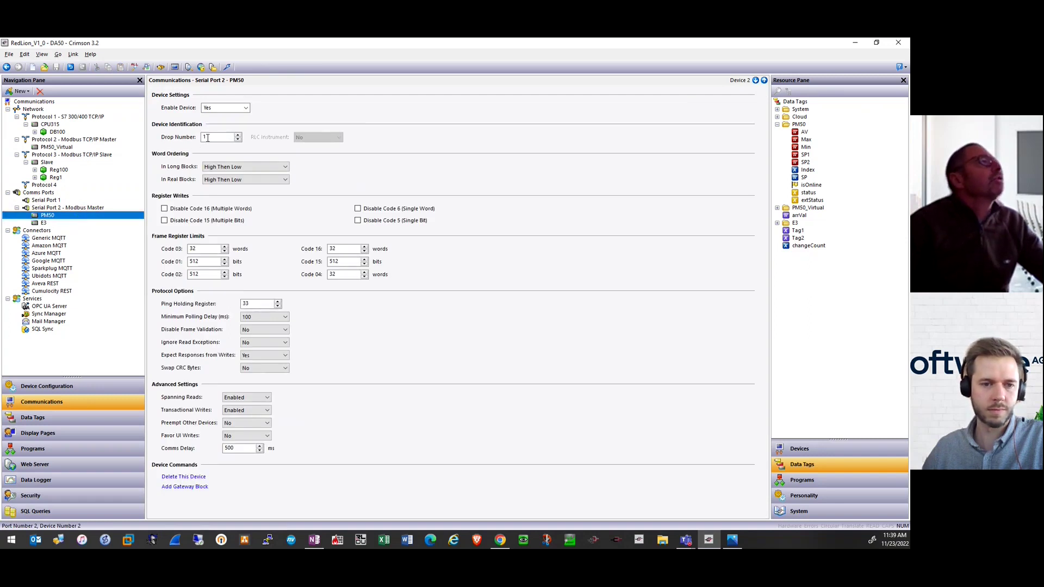
pyautogui.click(58, 217)
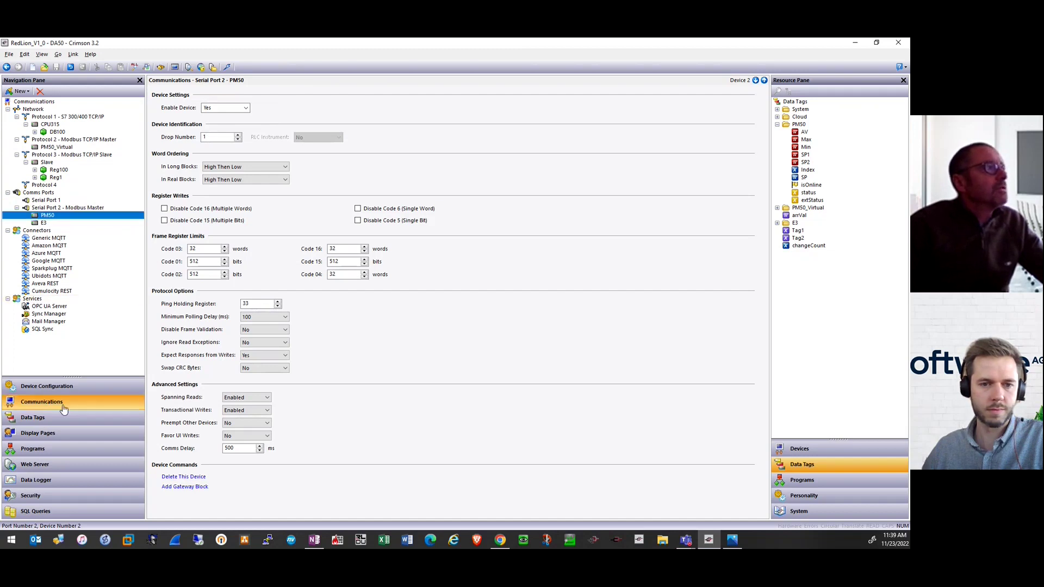
pyautogui.click(34, 417)
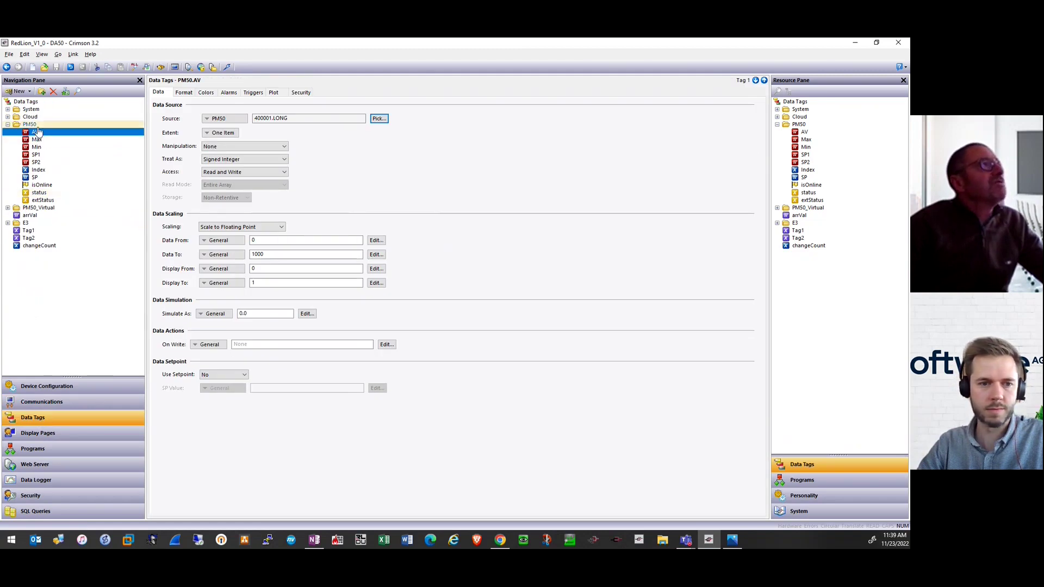
pyautogui.click(36, 126)
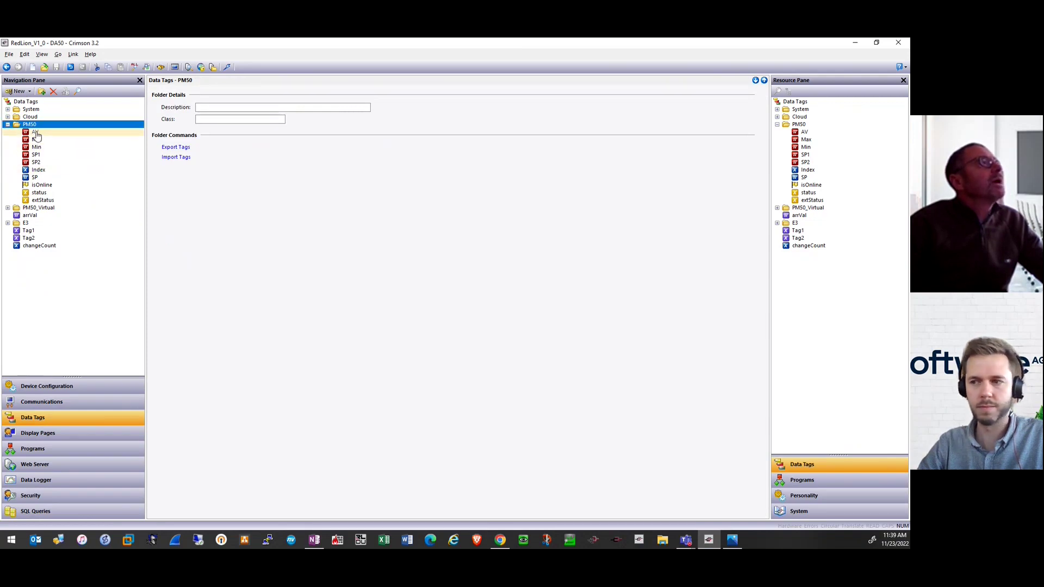
pyautogui.click(36, 134)
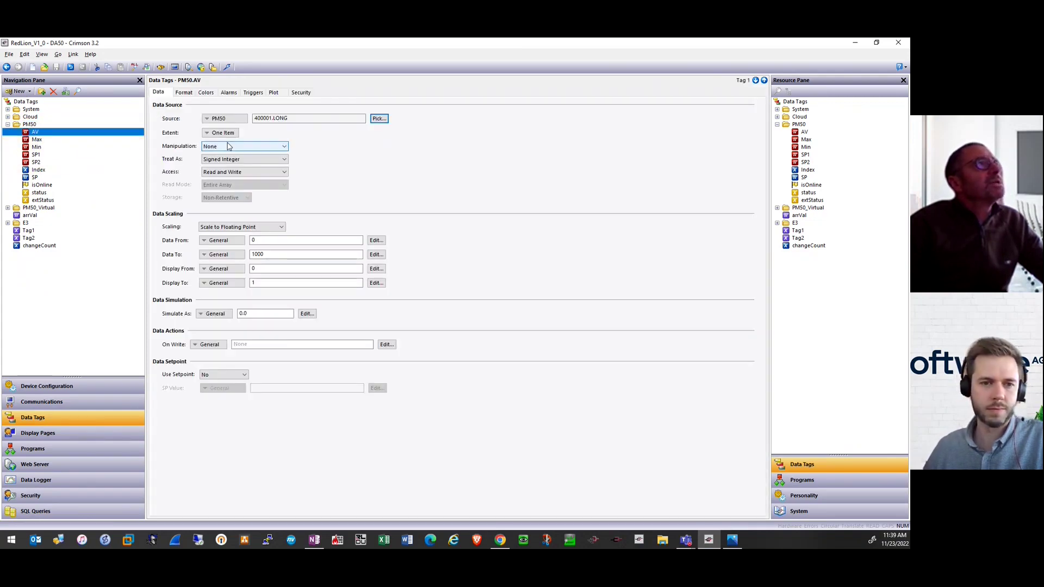
pyautogui.click(231, 125)
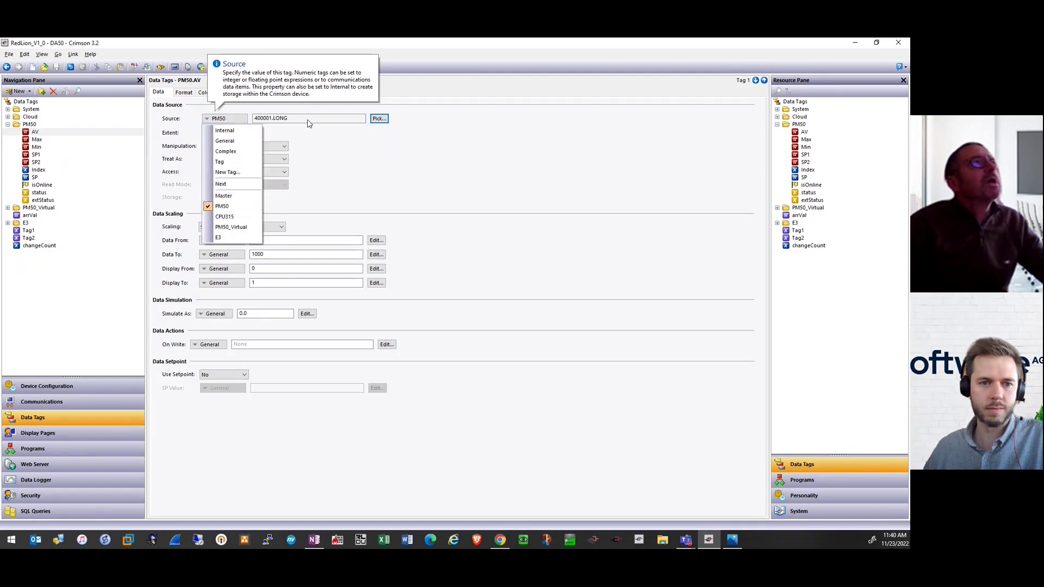
pyautogui.click(380, 119)
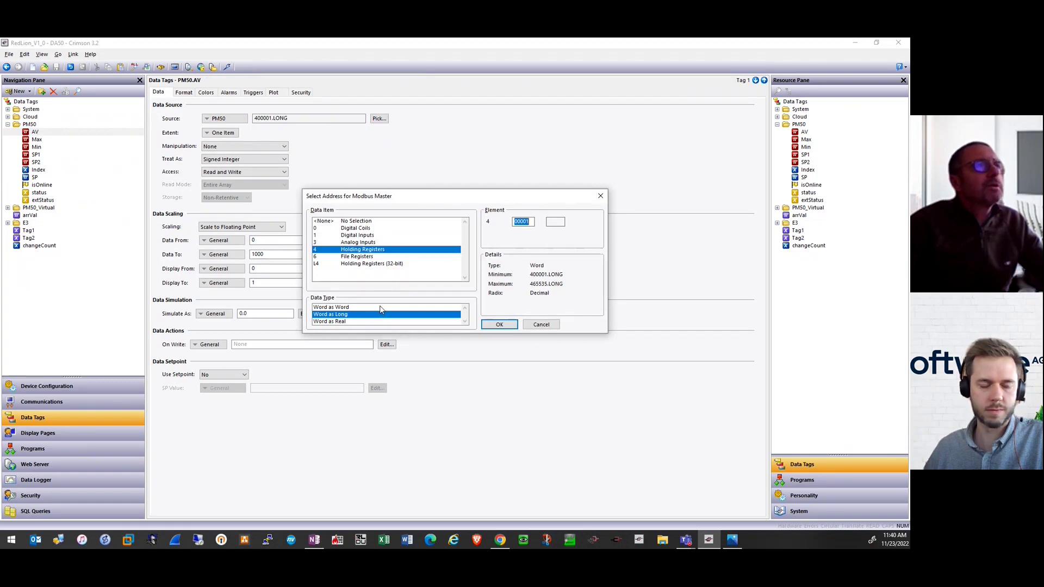
pyautogui.click(499, 325)
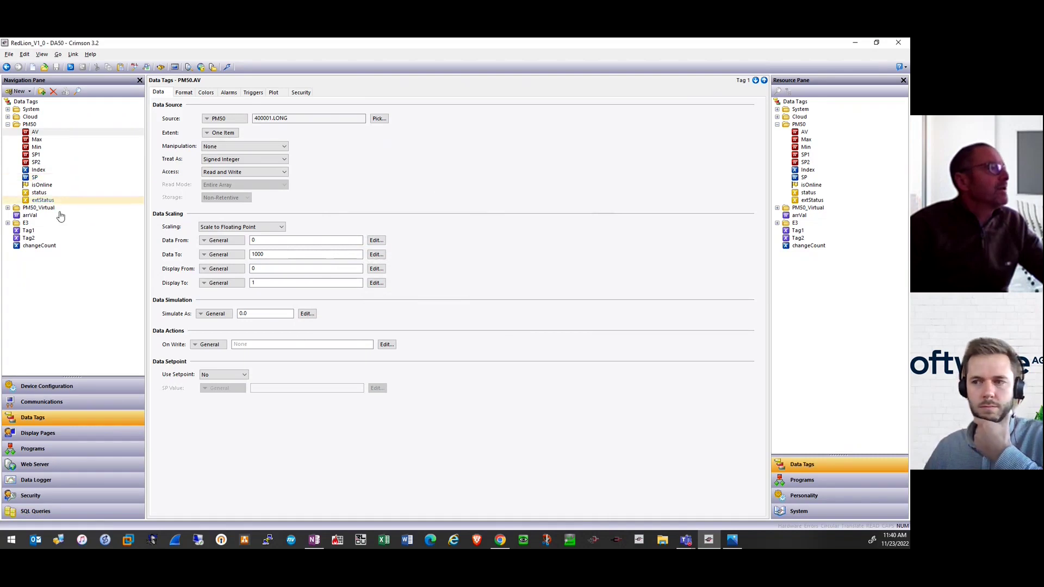
pyautogui.click(52, 407)
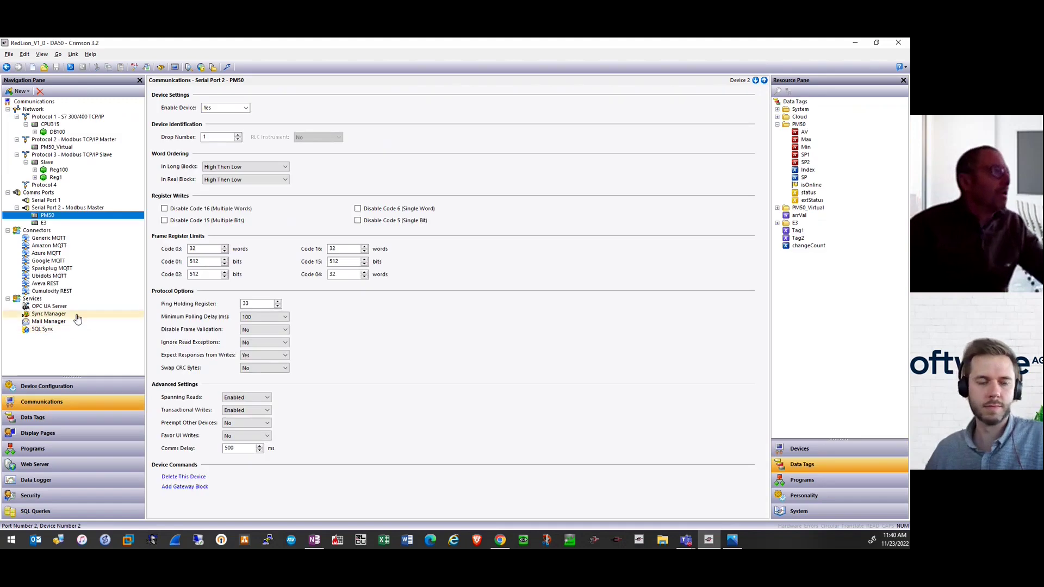
pyautogui.click(52, 292)
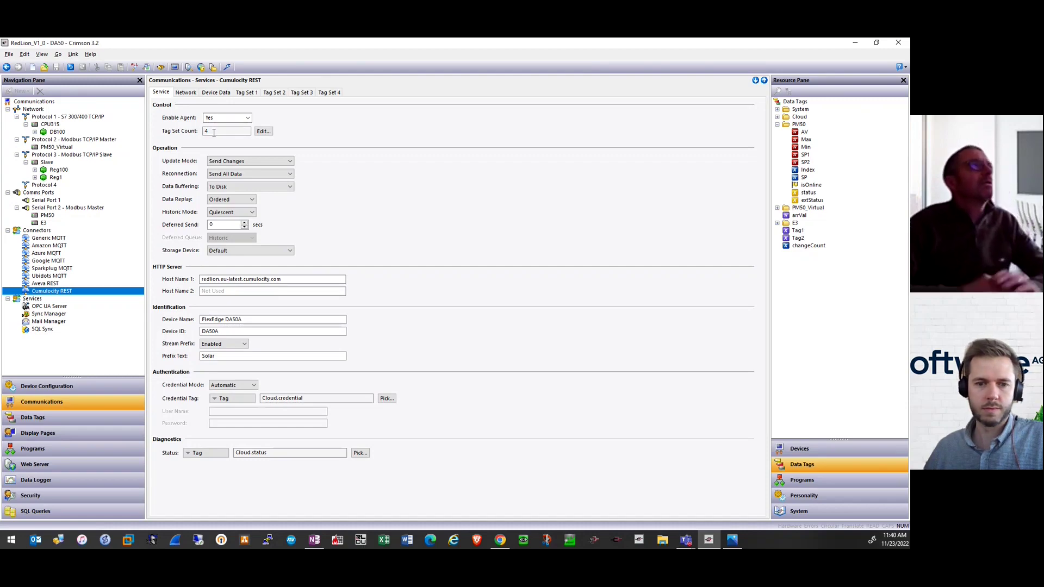
# Delete PM50.AV from Tag Set 1's contents.
pyautogui.click(247, 93)
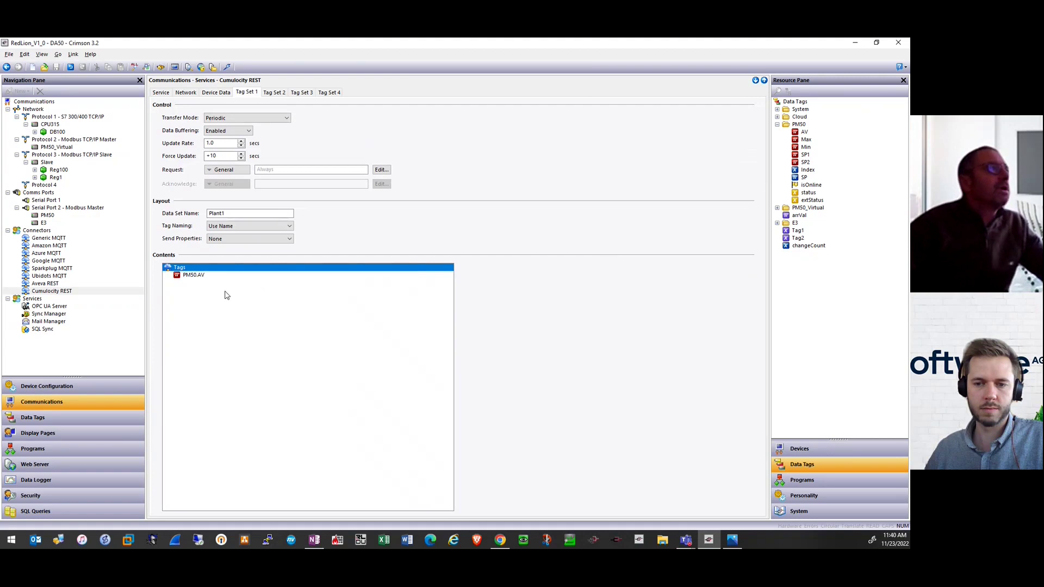
pyautogui.click(217, 275)
pyautogui.press('Delete')
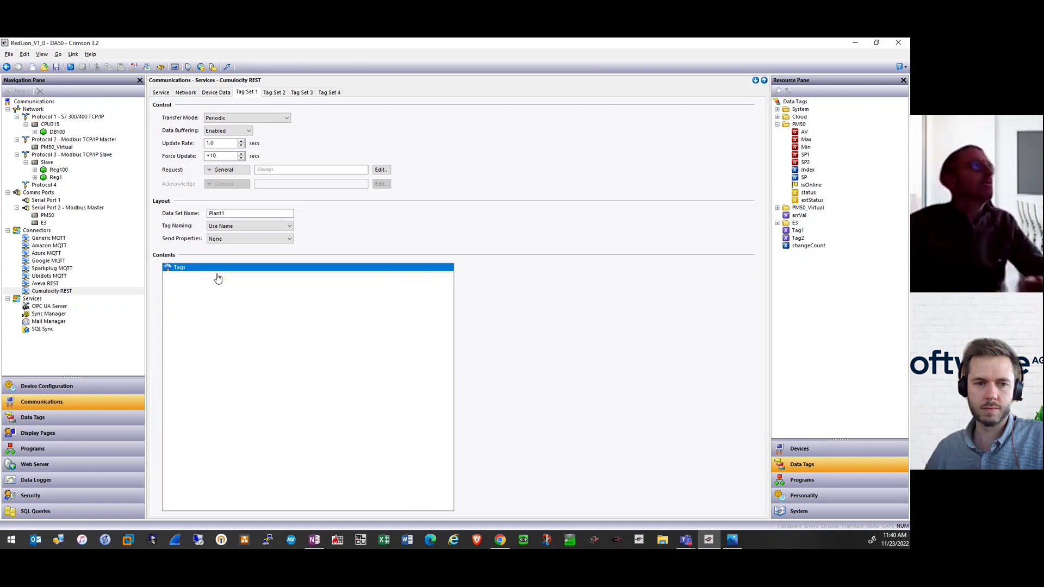
# Re-add AV to the 1.0-second Plant1 tag set, then view Tag Set 2's arrVal tags.
pyautogui.moveTo(267, 121)
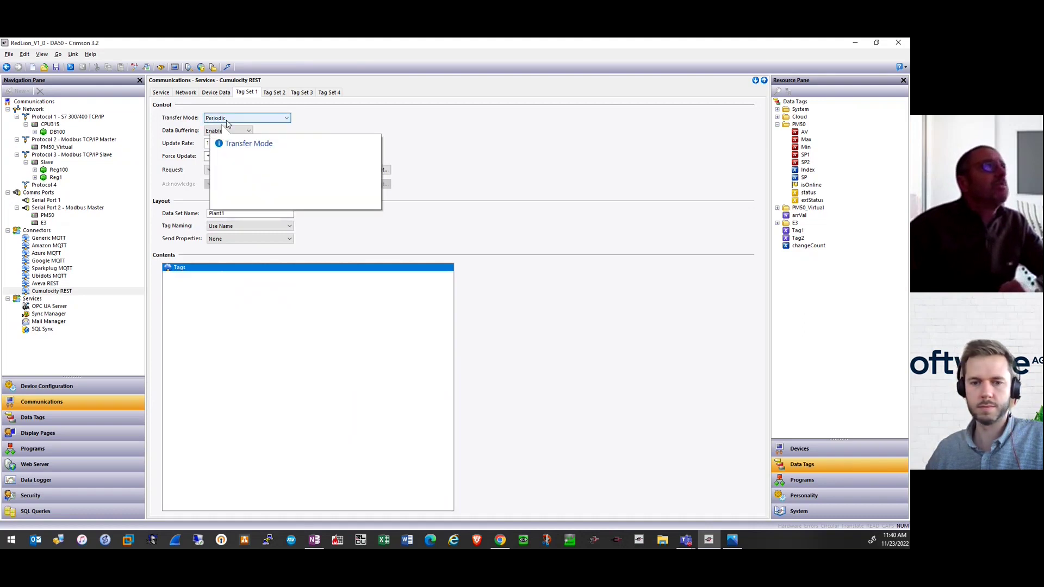
pyautogui.click(224, 143)
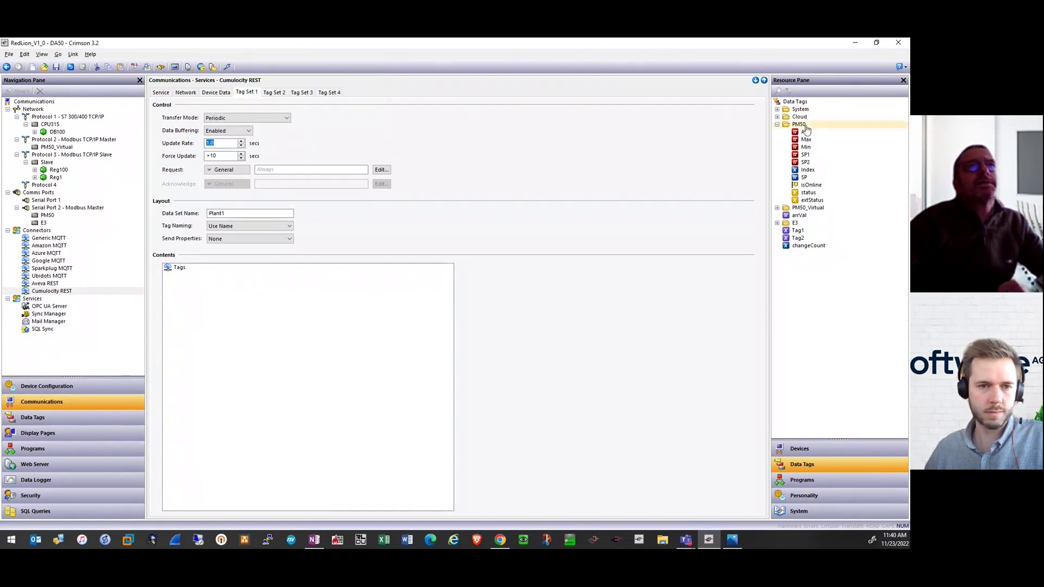
pyautogui.moveTo(809, 134); pyautogui.dragTo(367, 305)
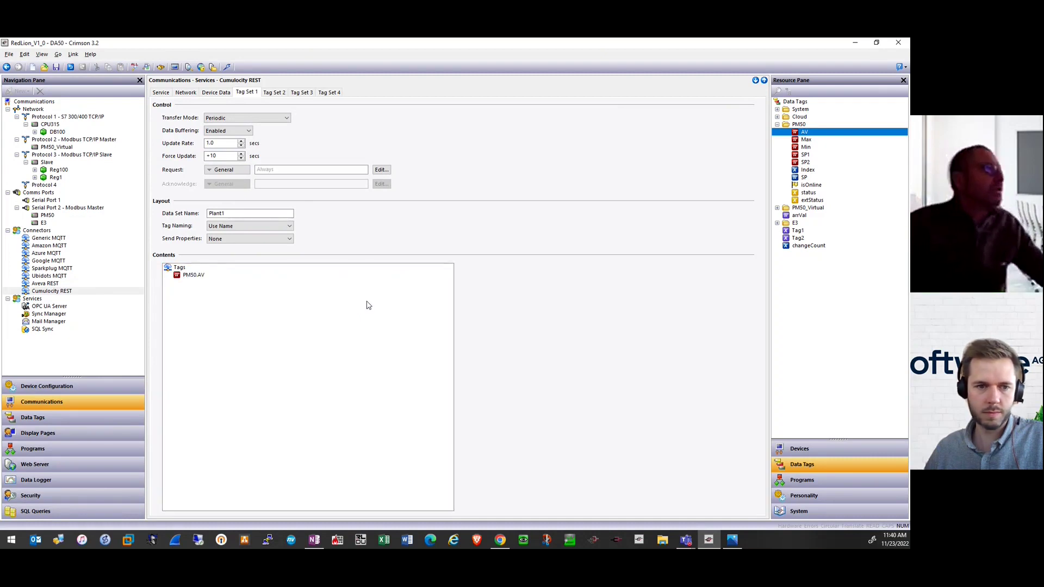
pyautogui.click(276, 93)
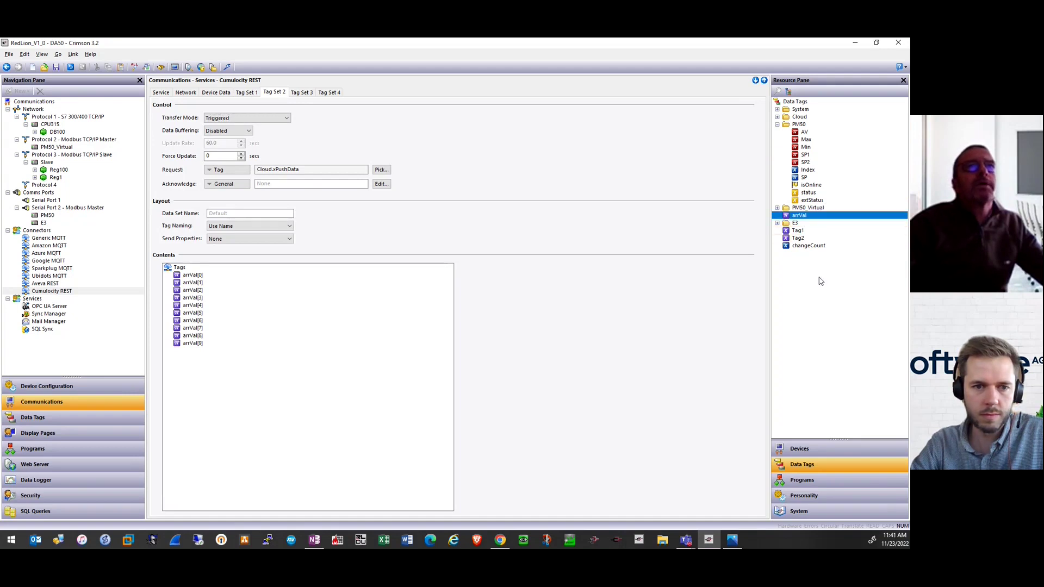
pyautogui.rightClick(816, 218)
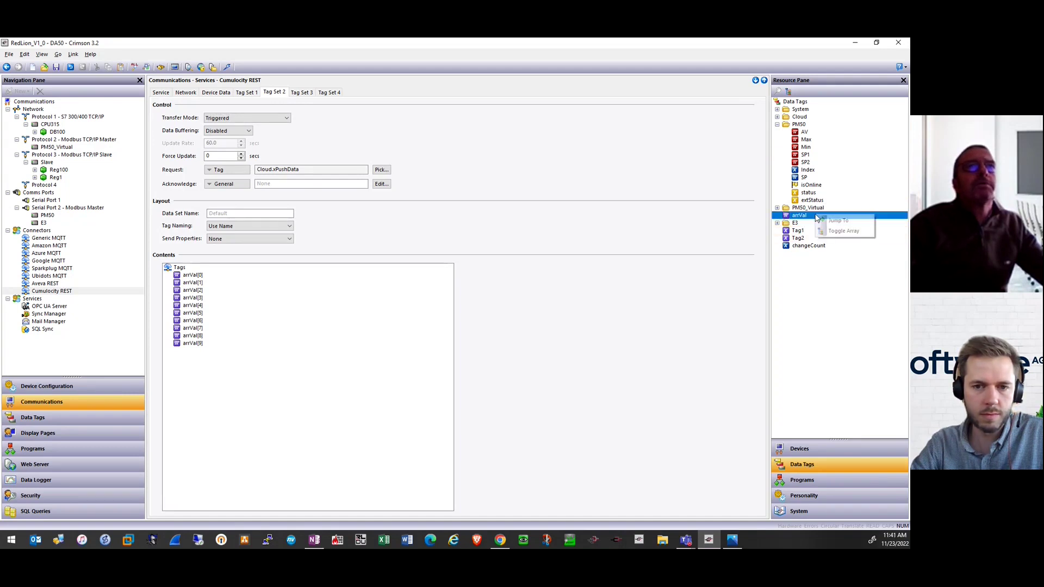
pyautogui.click(843, 231)
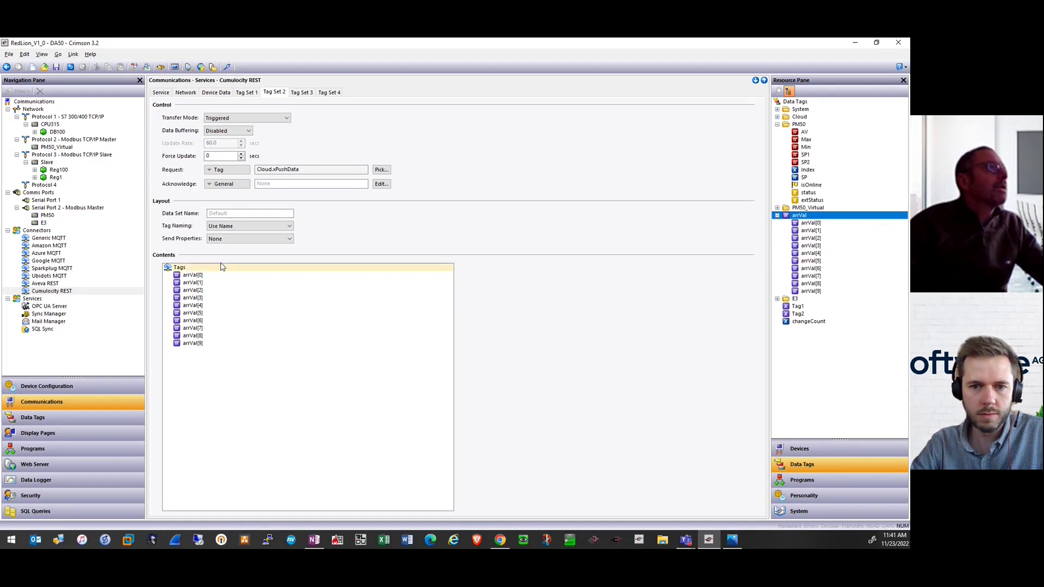
pyautogui.click(238, 119)
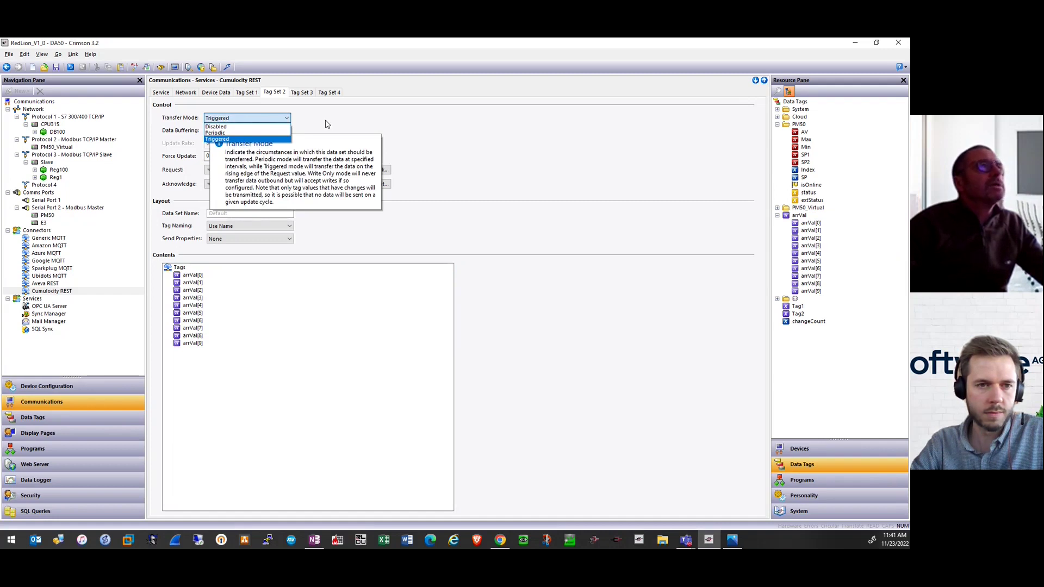
pyautogui.click(327, 124)
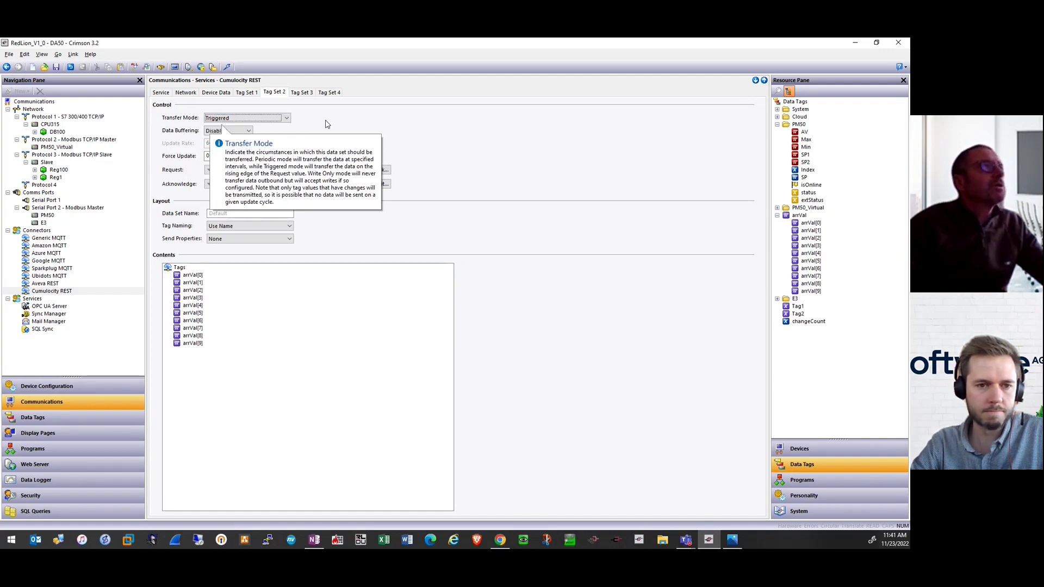
pyautogui.click(294, 170)
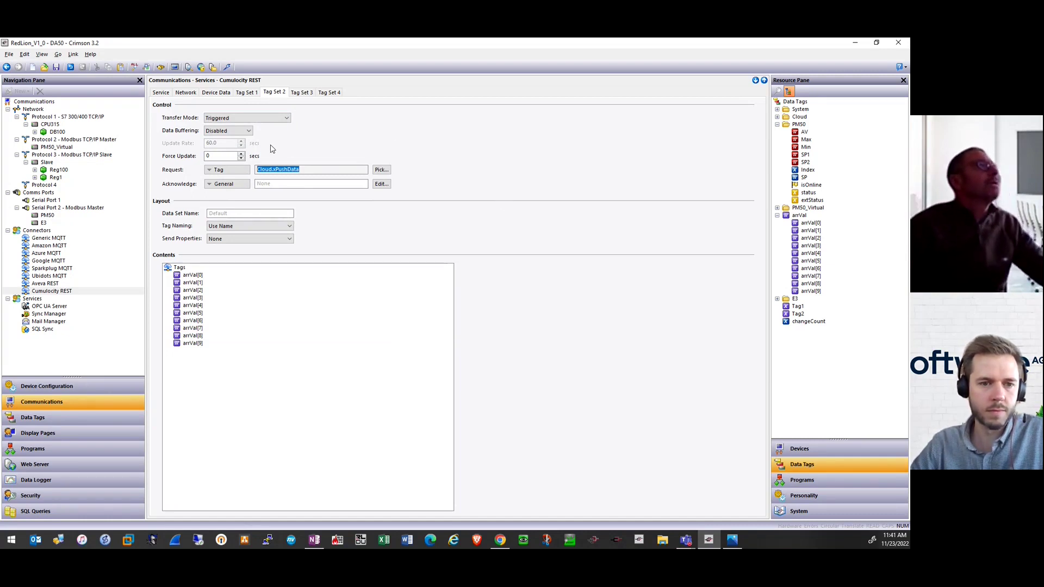
pyautogui.moveTo(272, 148)
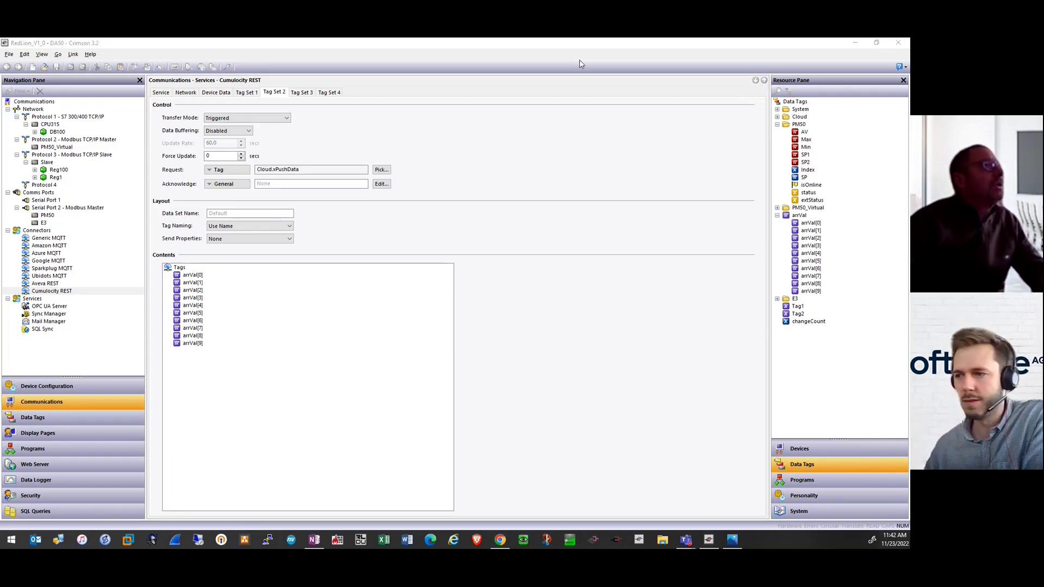
# In Cumulocity, start a general device registration with Device ID DA50A.
pyautogui.hotkey('alt', 'Tab')
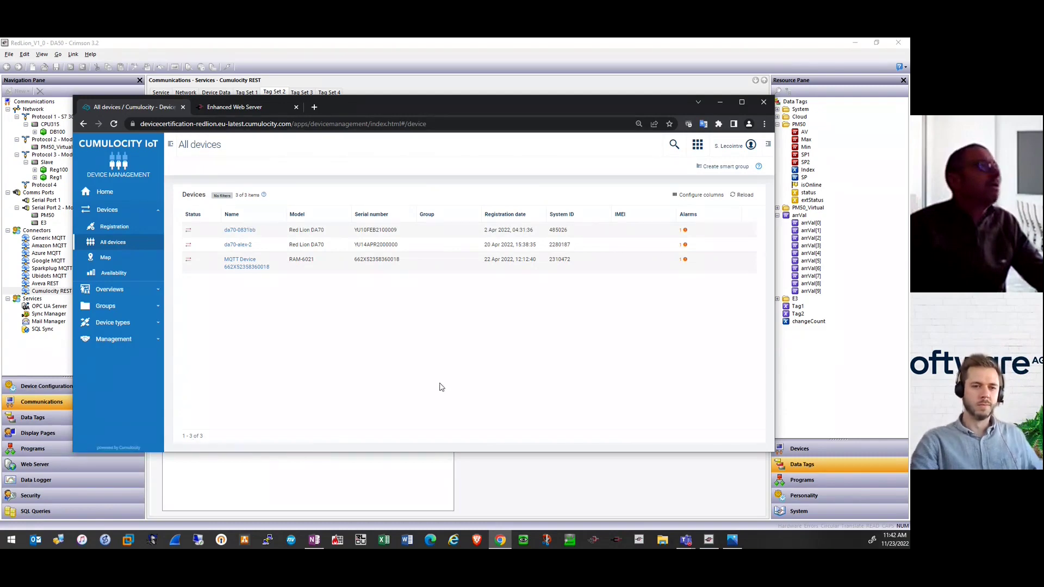
pyautogui.click(114, 231)
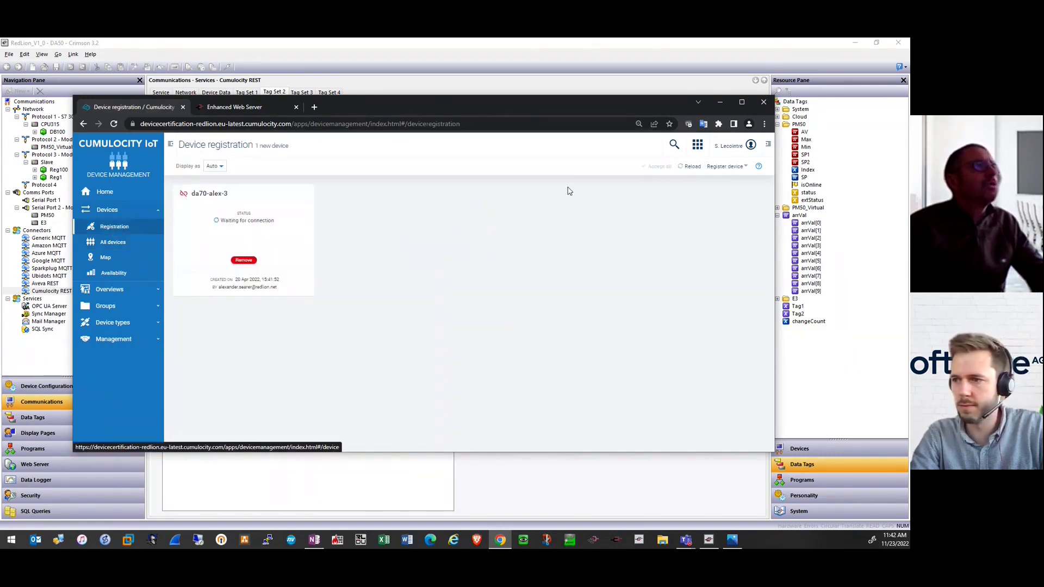
pyautogui.click(728, 167)
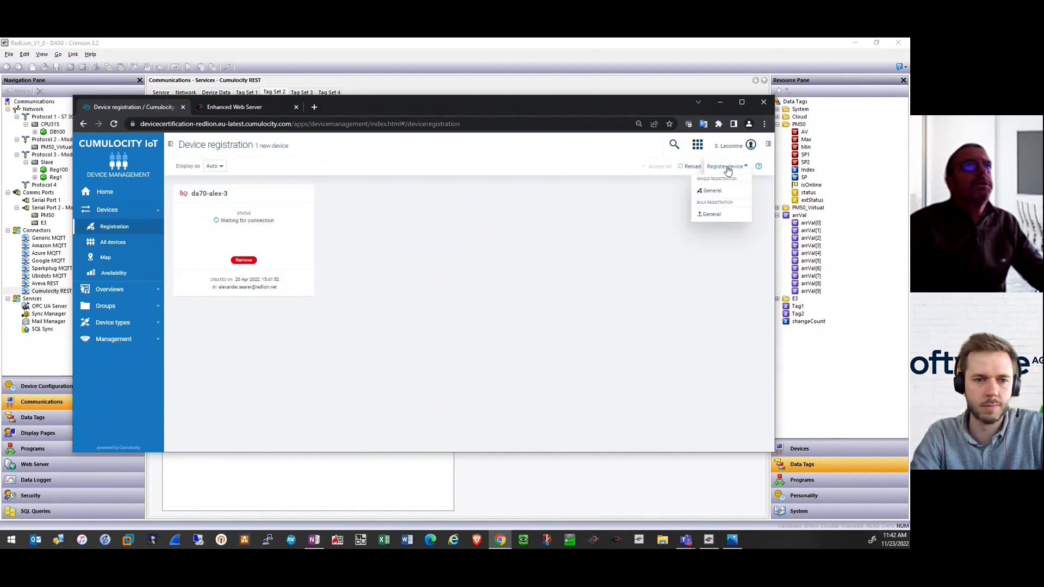
pyautogui.click(712, 191)
pyautogui.click(372, 248)
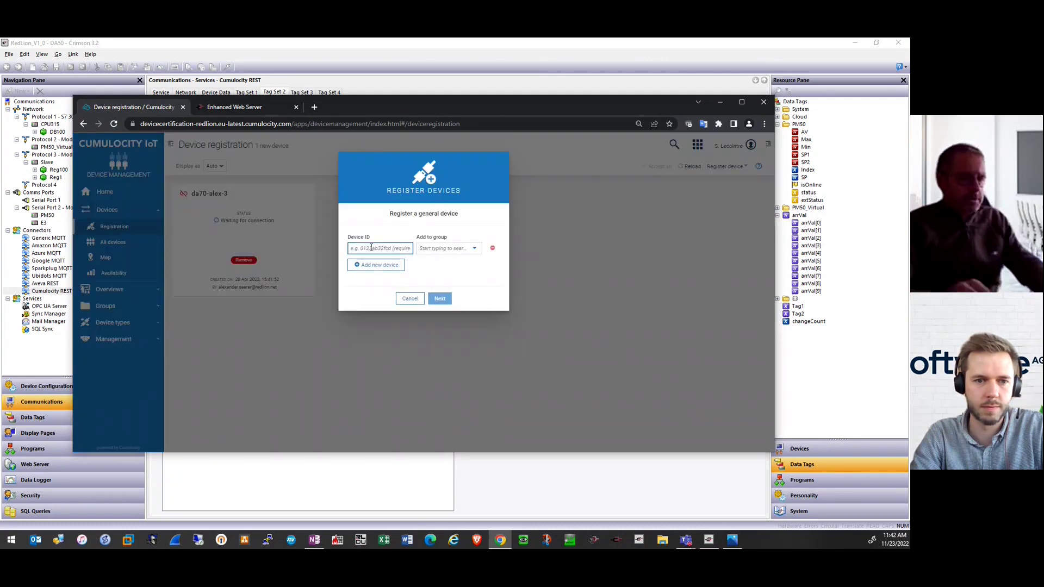
pyautogui.write('DA50')
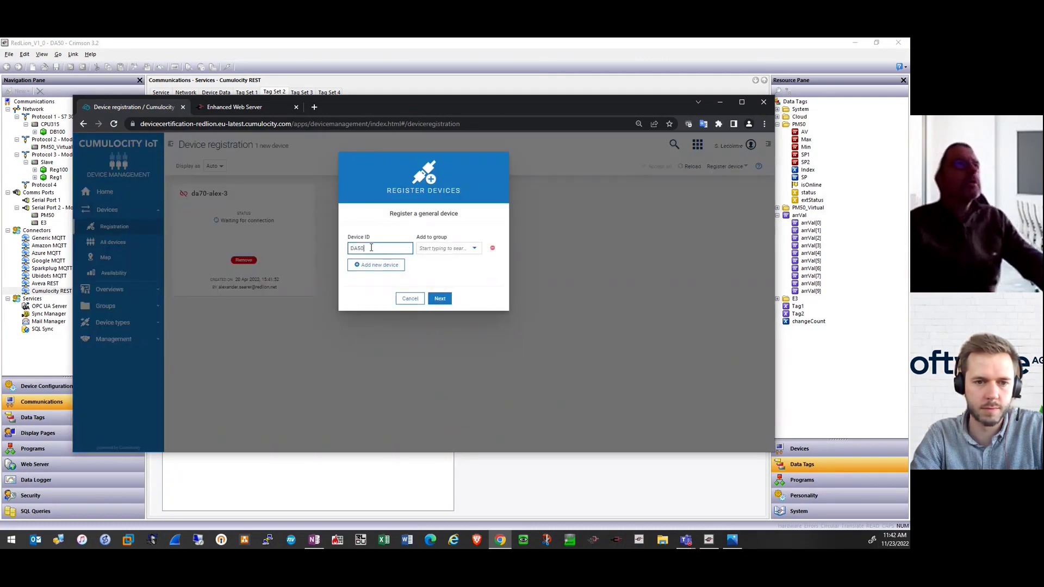
pyautogui.write('A')
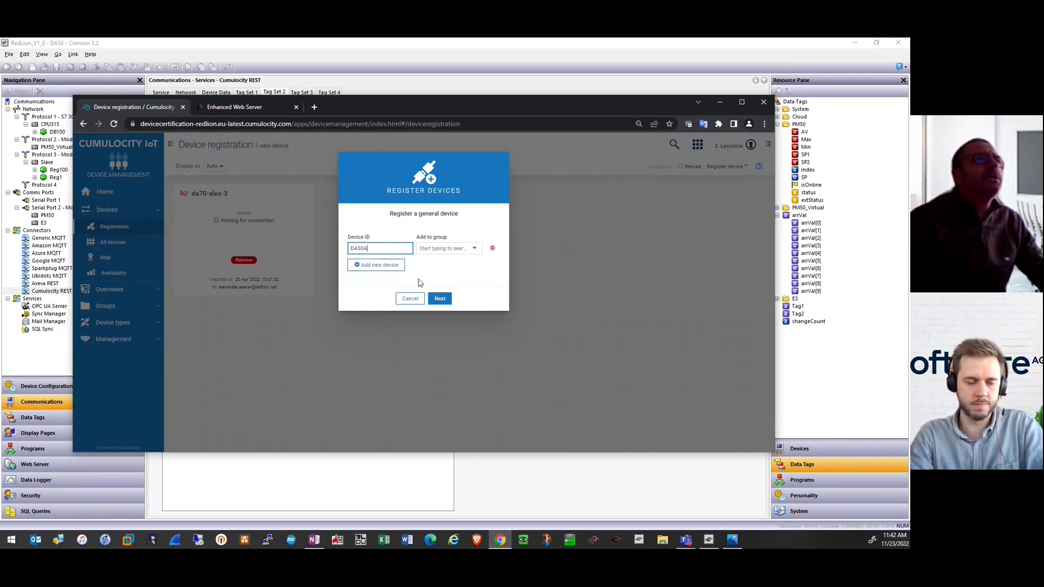
# Check the ID against Crimson's Cumulocity service settings, then return to the registration form.
pyautogui.click(312, 491)
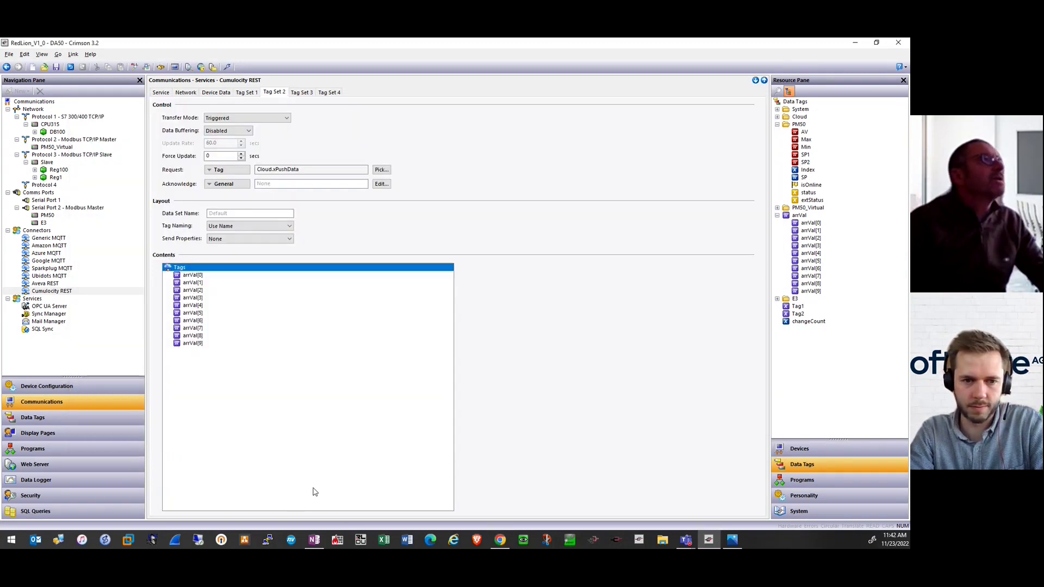
pyautogui.click(161, 93)
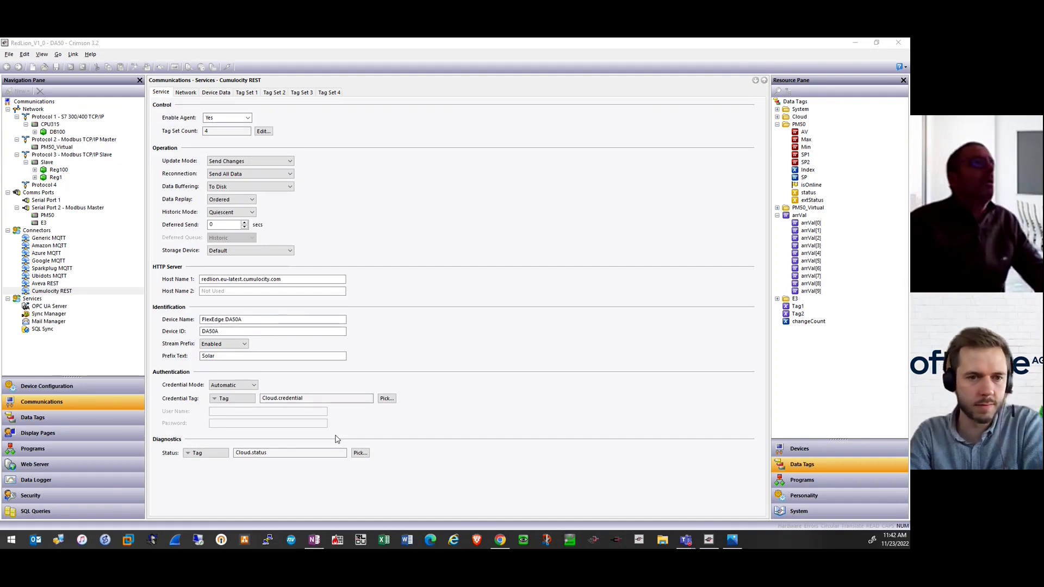
pyautogui.hotkey('alt', 'Tab')
# Assign DA50A to the Demo Site group and finish the registration.
pyautogui.click(475, 250)
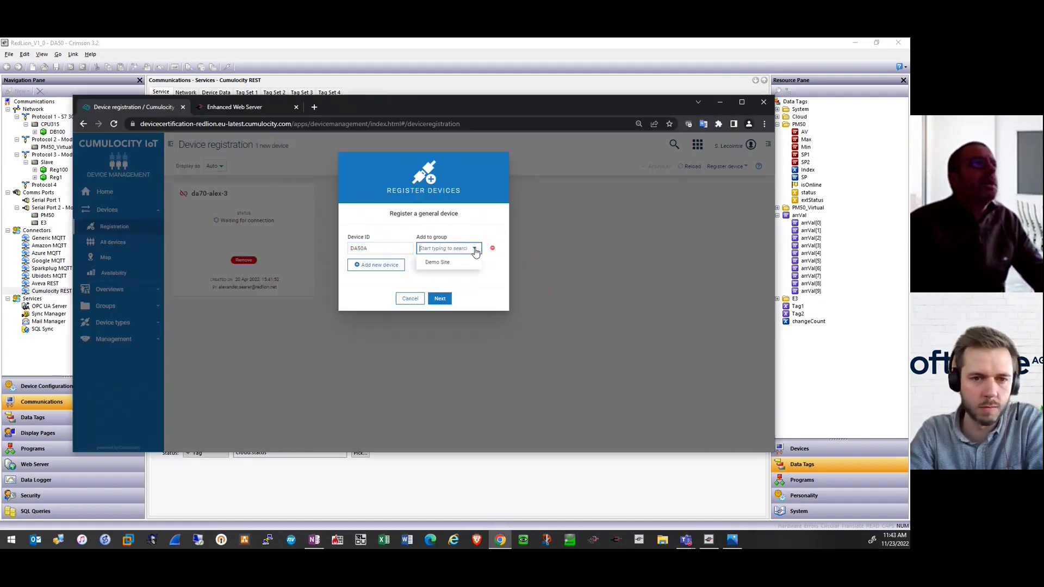
pyautogui.click(445, 264)
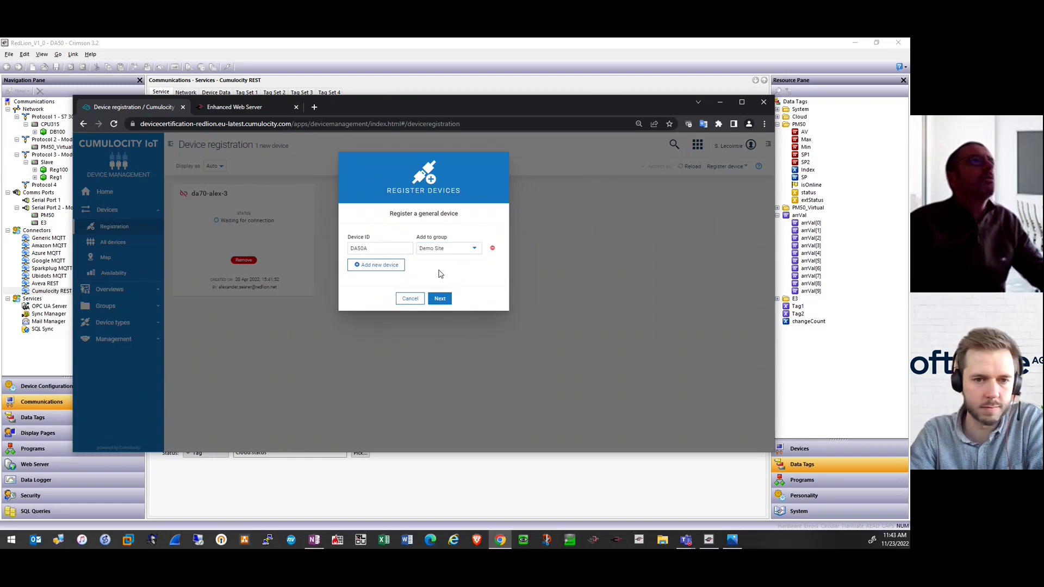
pyautogui.click(439, 299)
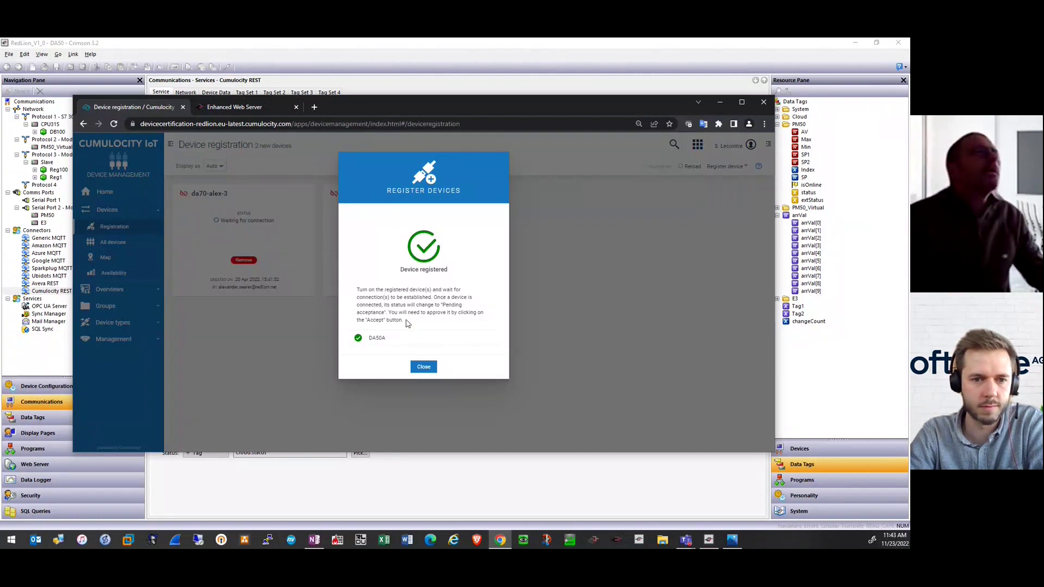
pyautogui.click(424, 368)
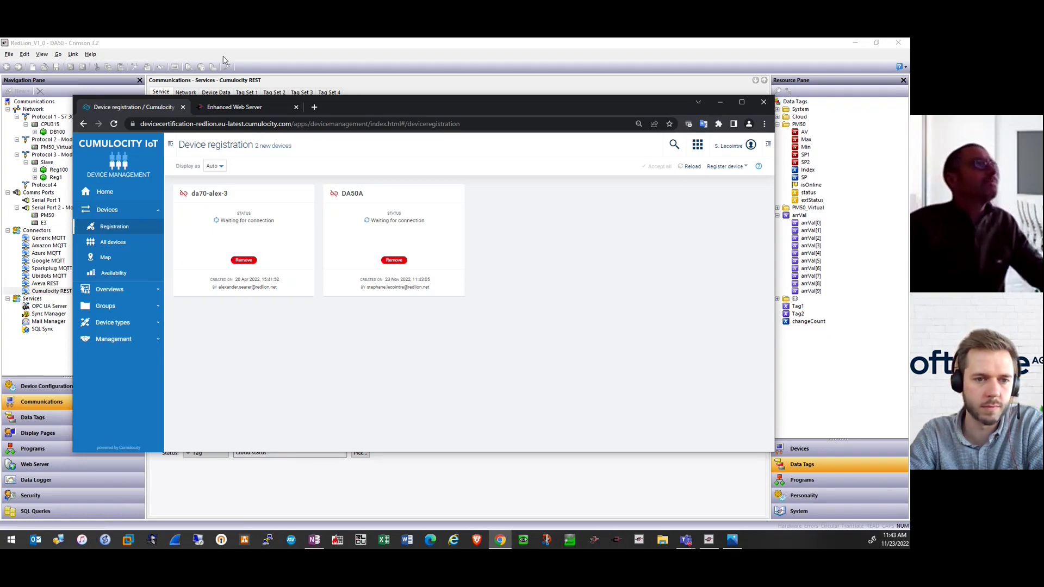
# Switch between Crimson and Cumulocity until DA50A shows Pending acceptance, then accept it.
pyautogui.hotkey('ctrl', 'Tab')
pyautogui.click(33, 403)
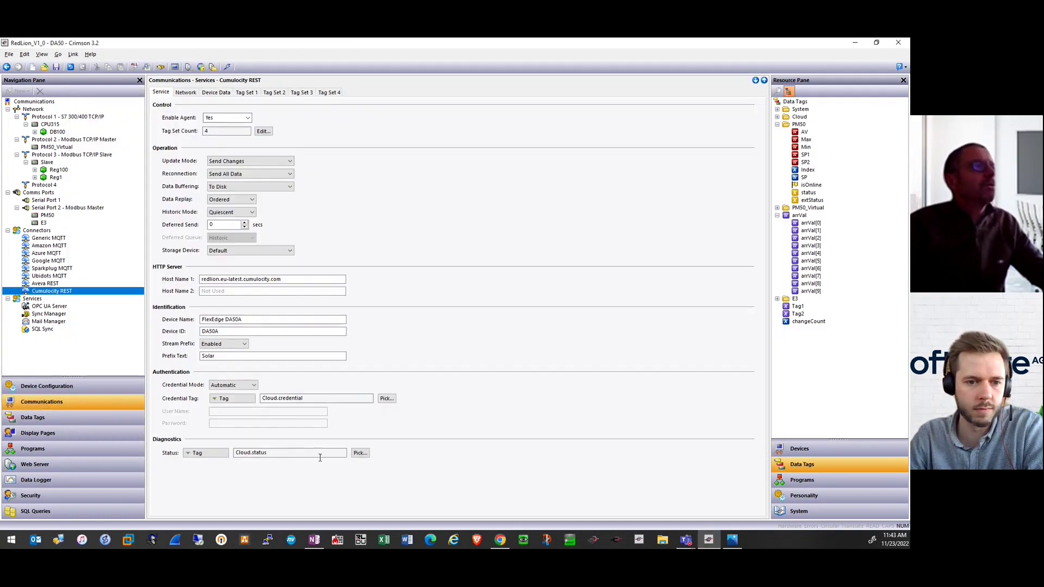
pyautogui.click(499, 539)
pyautogui.hotkey('ctrl', 'Tab')
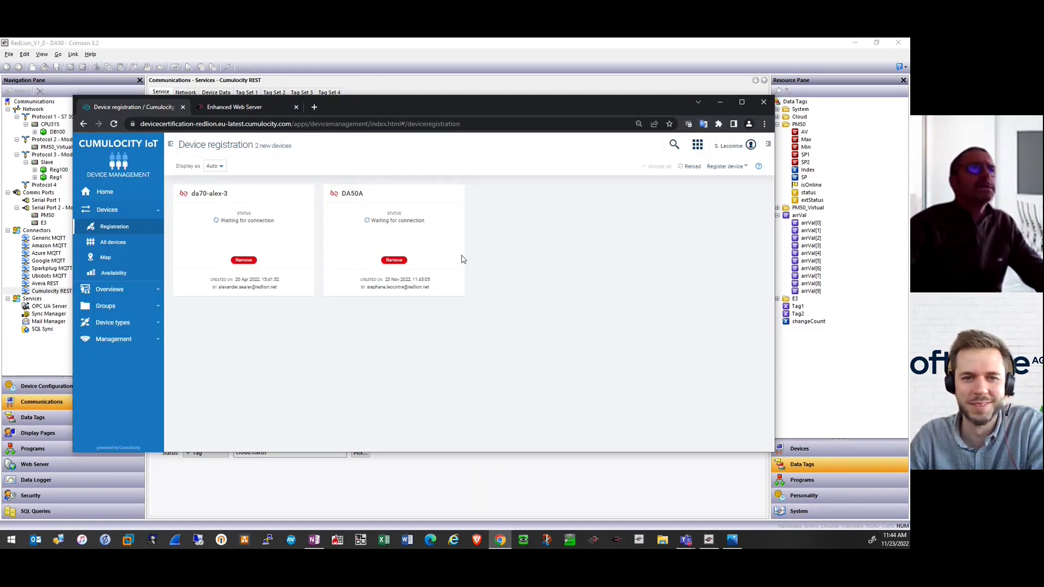
pyautogui.click(32, 404)
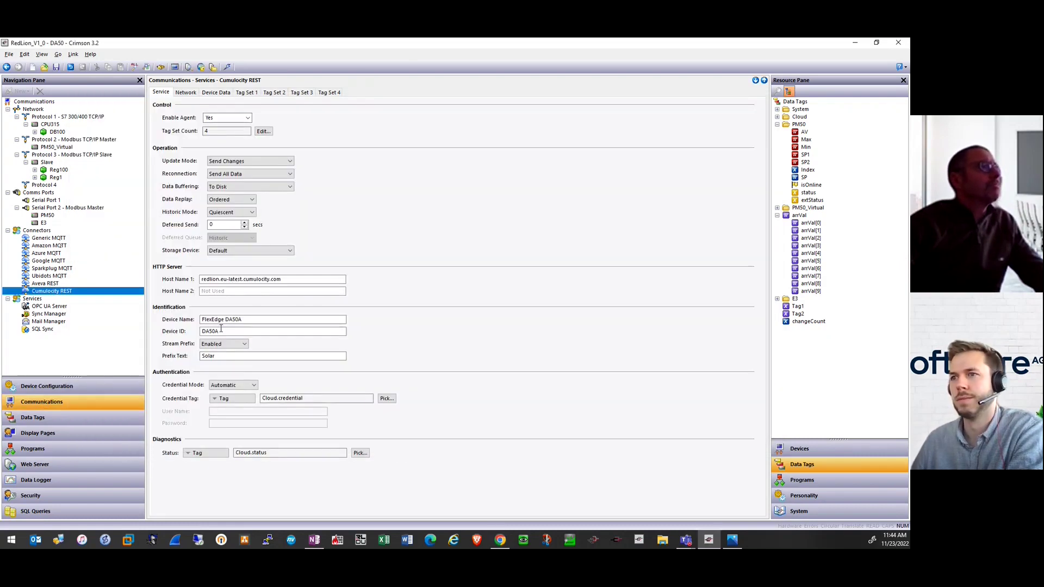
pyautogui.moveTo(500, 540)
pyautogui.click(498, 517)
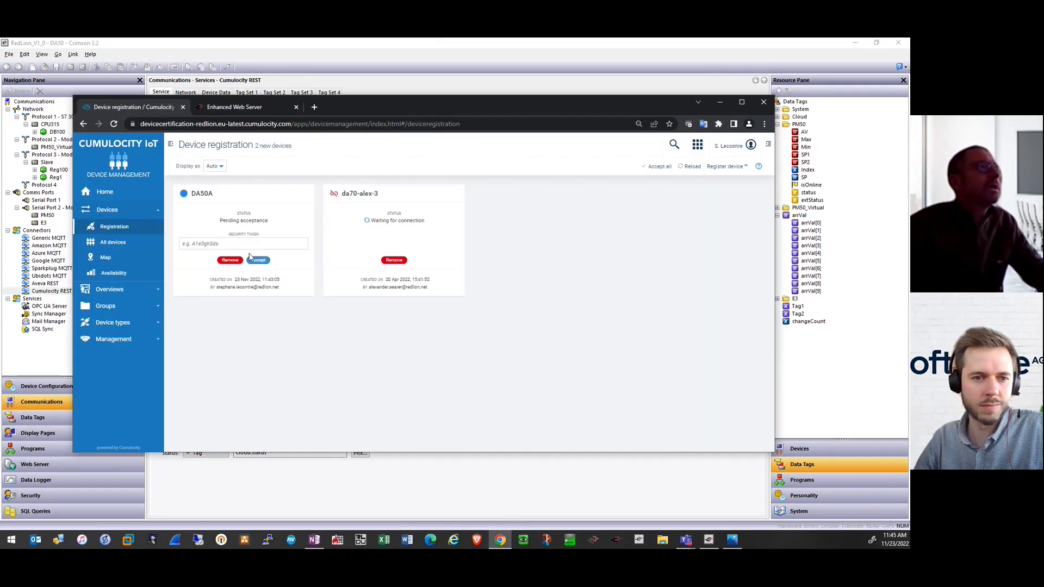
pyautogui.click(258, 262)
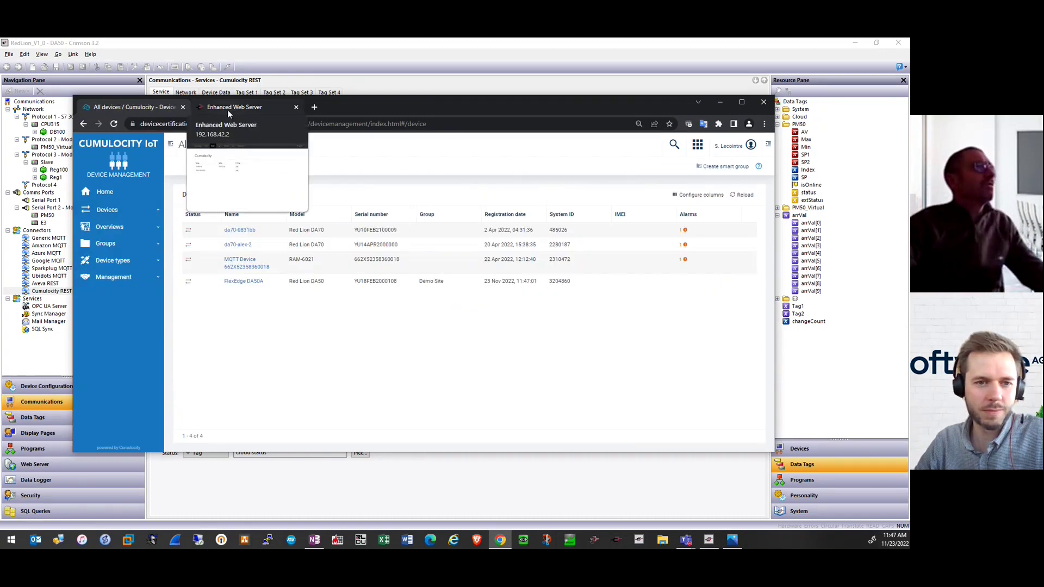
pyautogui.click(228, 107)
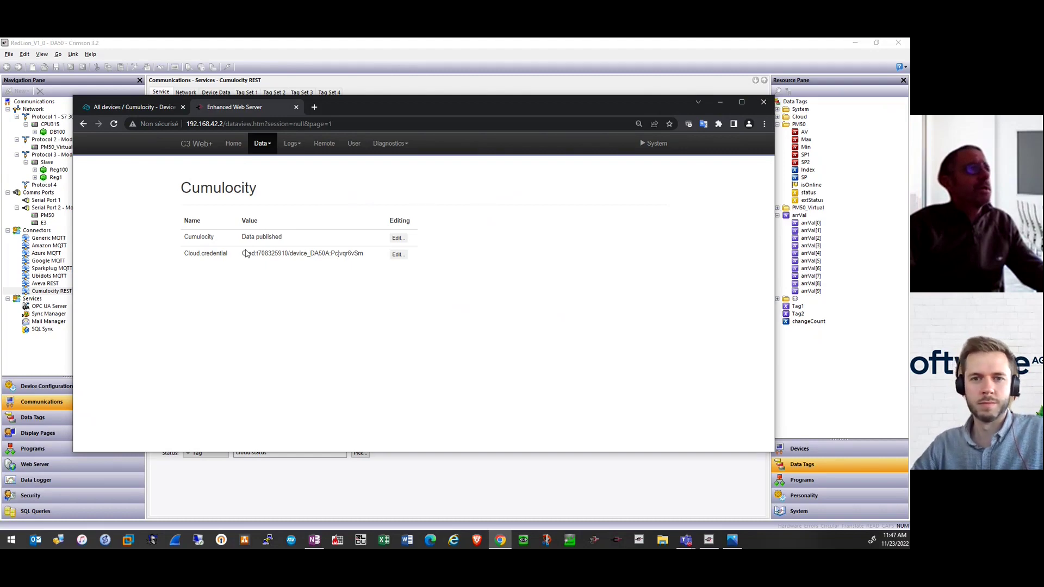
pyautogui.click(127, 108)
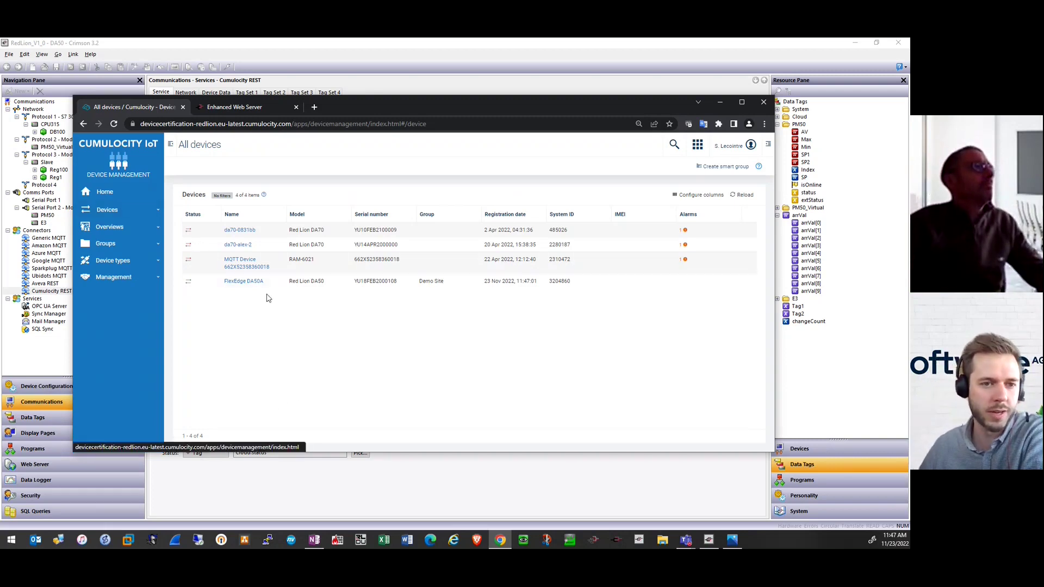
# Review FlexEdge DA50A's Info page, then view its Measurements with the Solar plant1 chart.
pyautogui.click(249, 282)
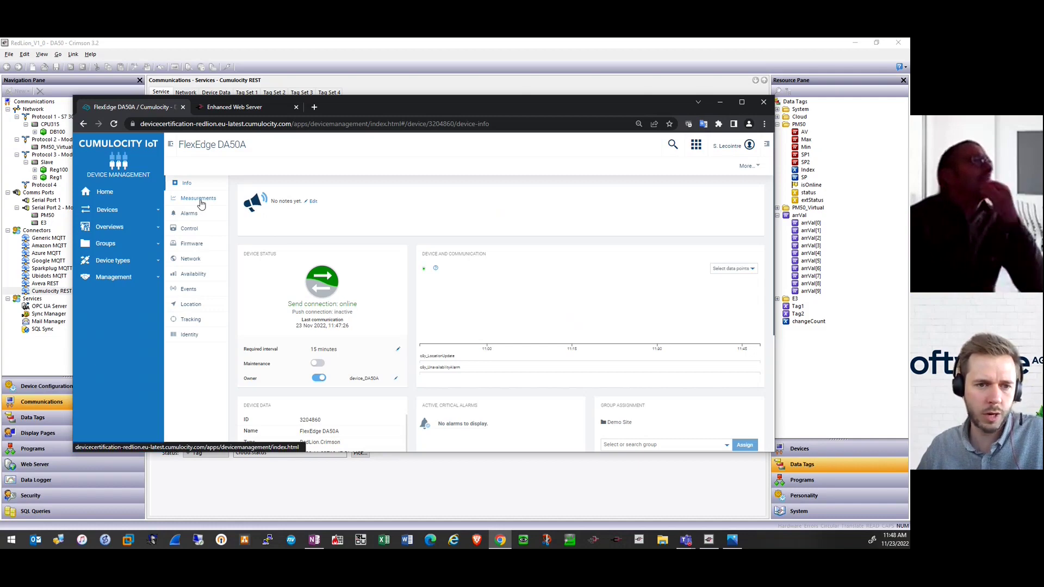
pyautogui.scroll(-2, 399, 338)
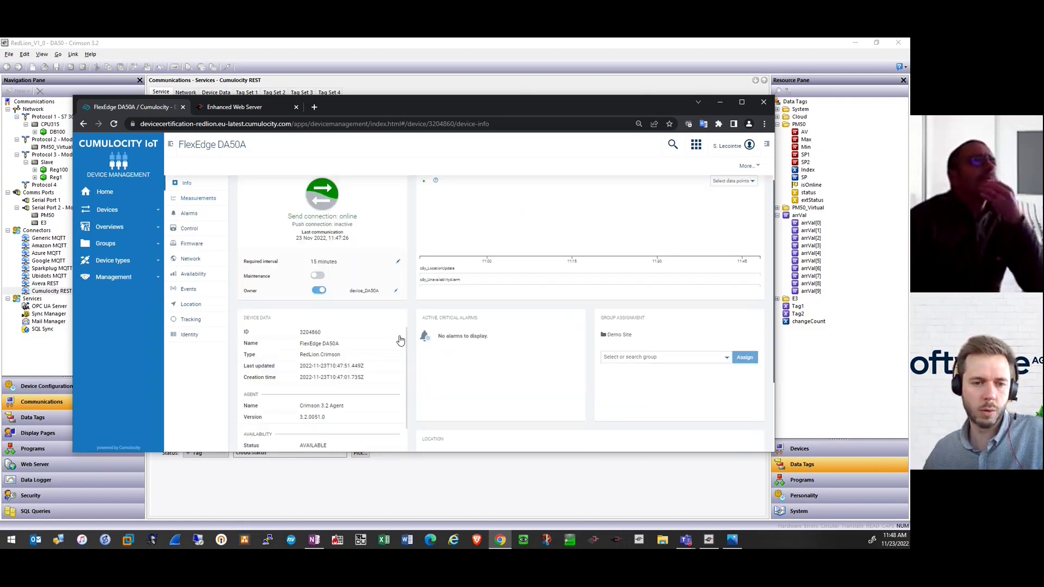
pyautogui.scroll(-2, 400, 340)
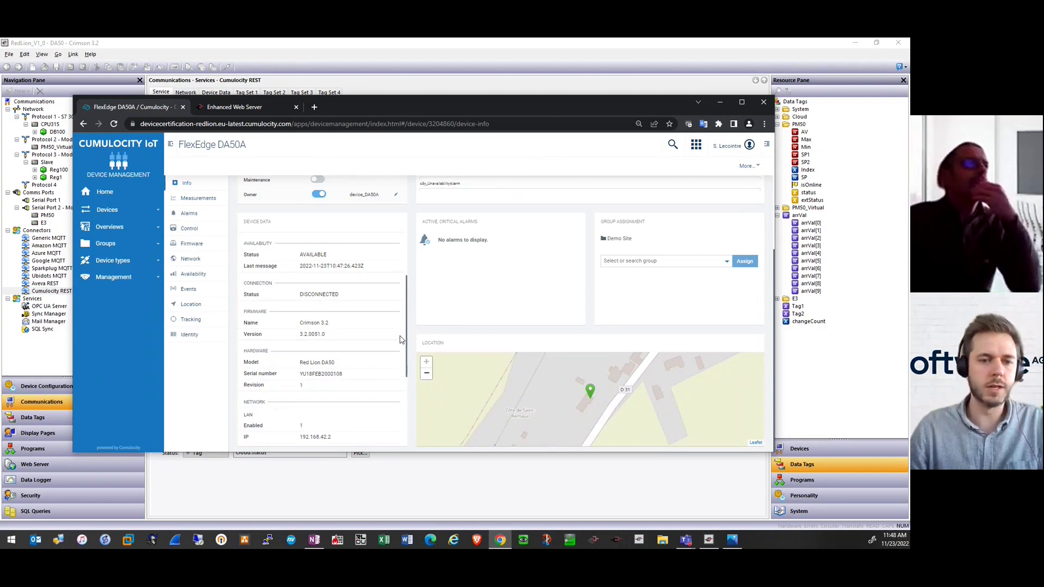
pyautogui.scroll(-3, 392, 333)
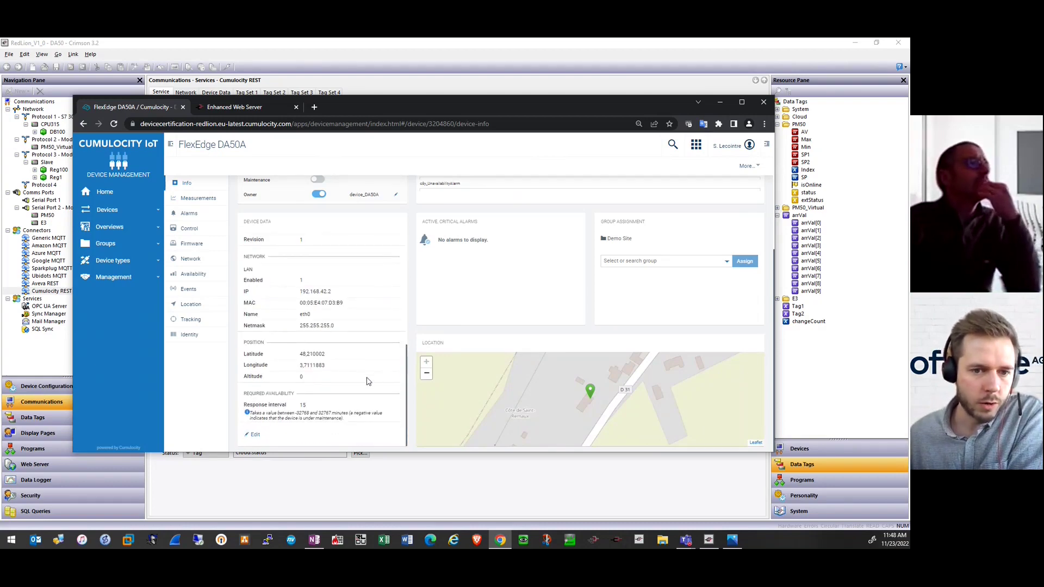
pyautogui.scroll(1, 368, 382)
pyautogui.scroll(4, 367, 382)
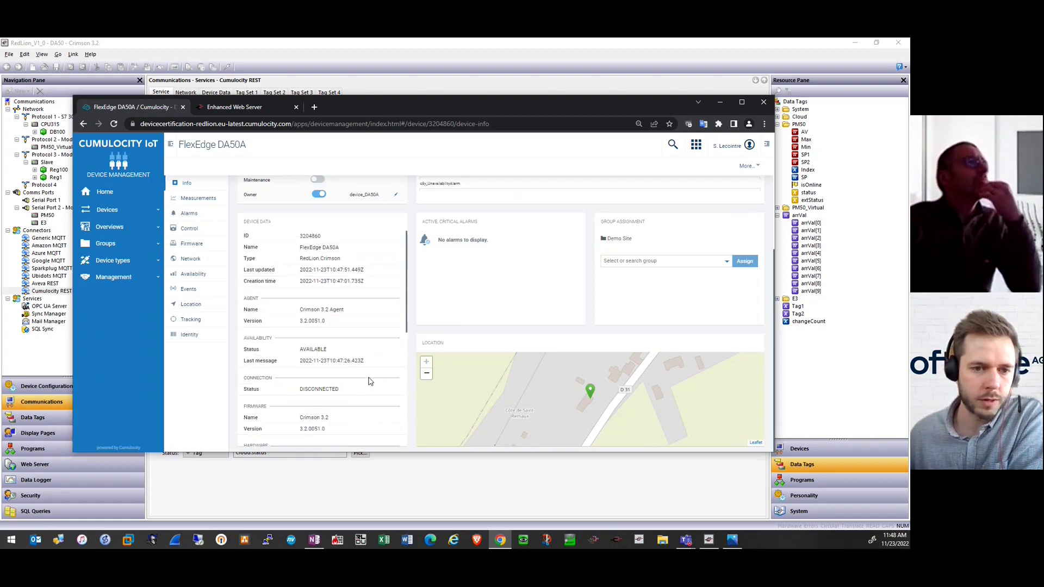
pyautogui.click(199, 199)
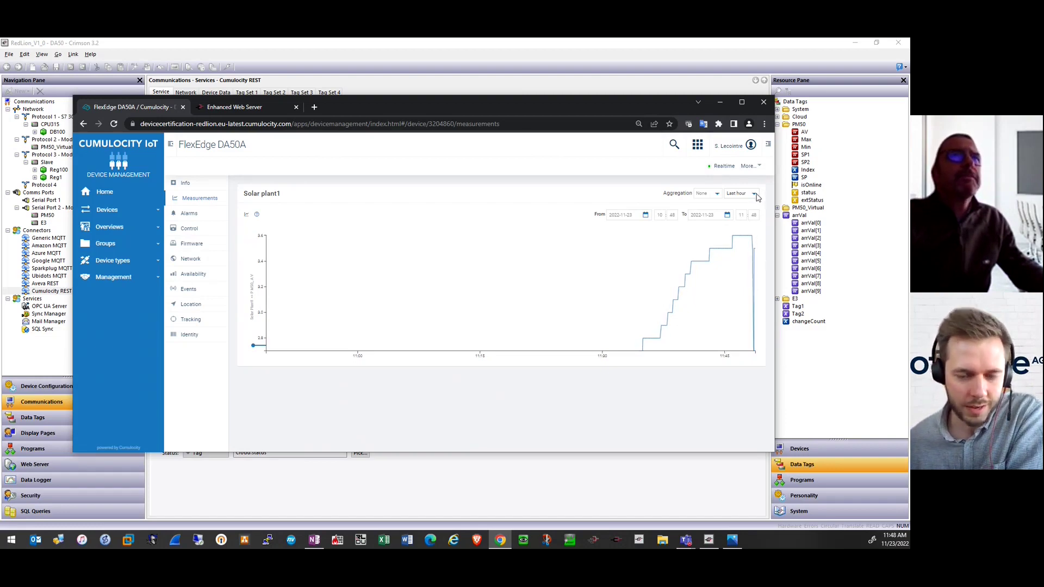
# Switch the chart range through Last day, Last week and Last minute, then view Location.
pyautogui.click(756, 195)
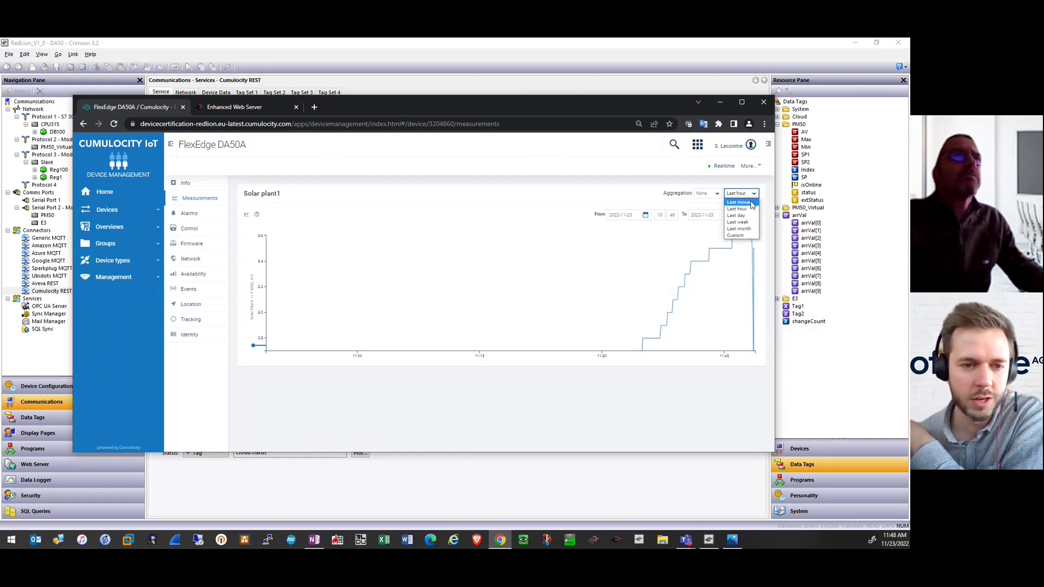
pyautogui.click(752, 203)
pyautogui.click(743, 216)
pyautogui.click(738, 223)
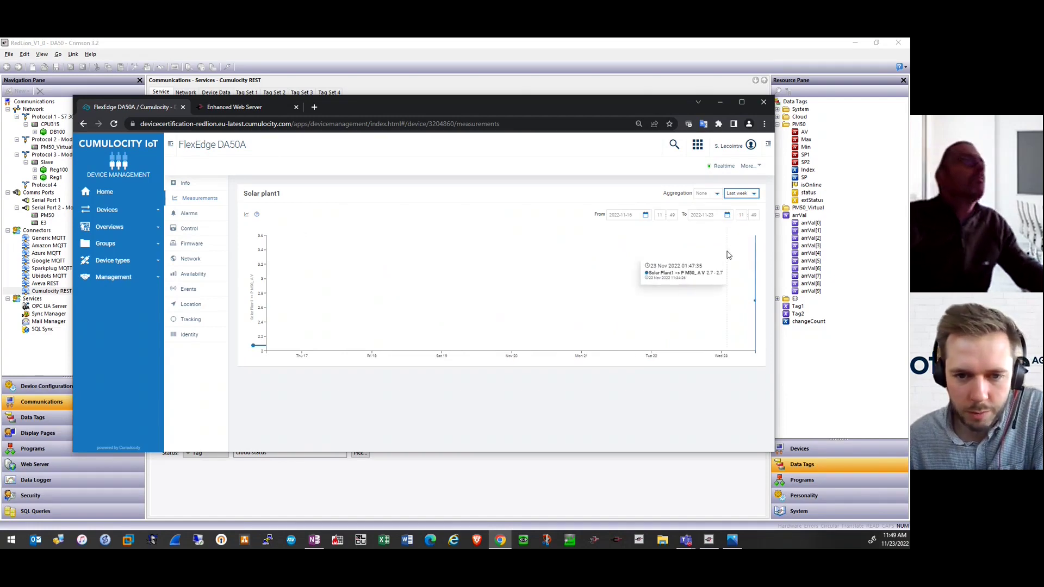
pyautogui.moveTo(751, 278)
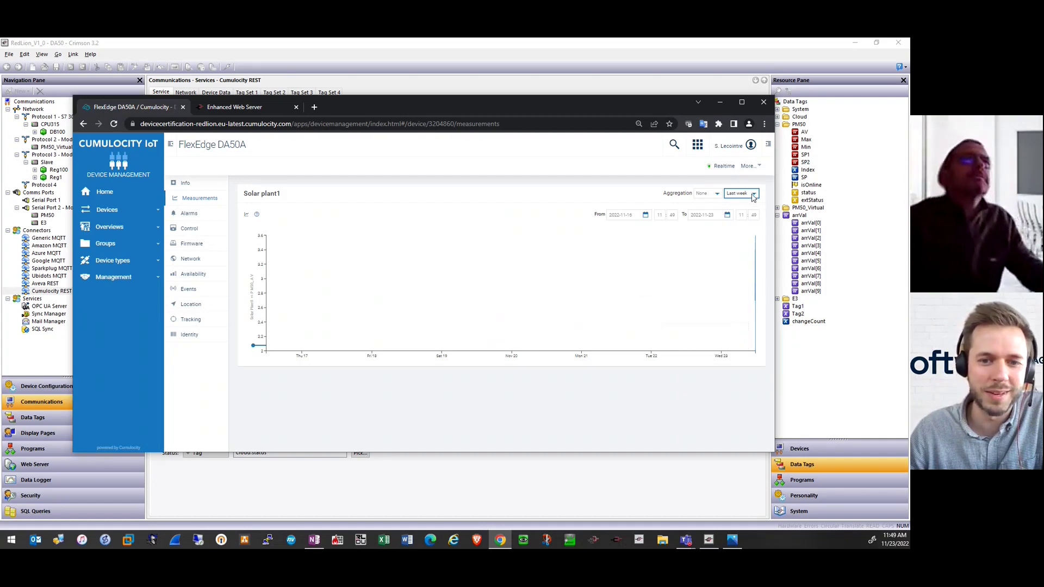
pyautogui.click(754, 197)
pyautogui.click(751, 204)
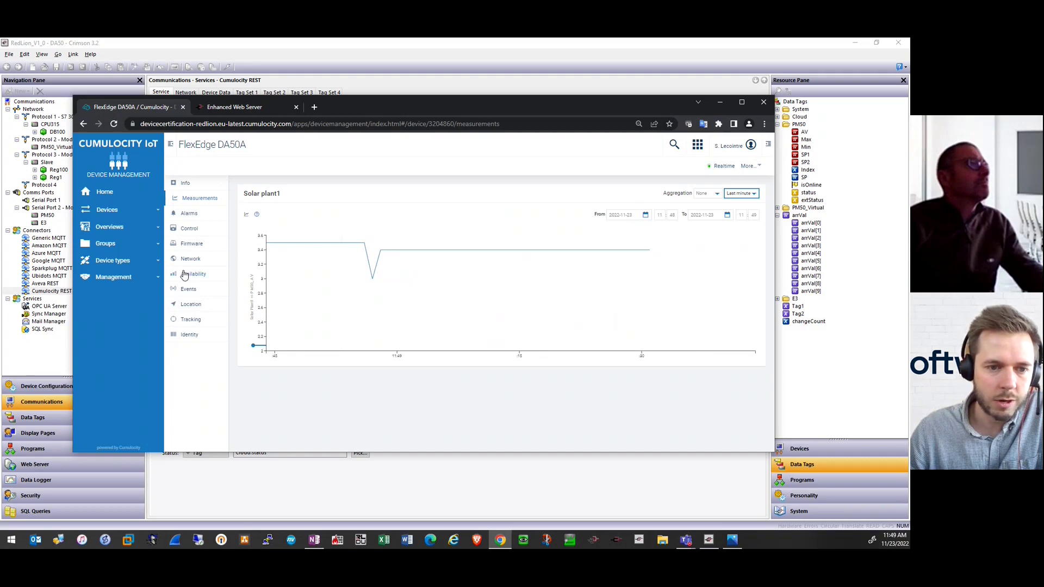
pyautogui.click(180, 309)
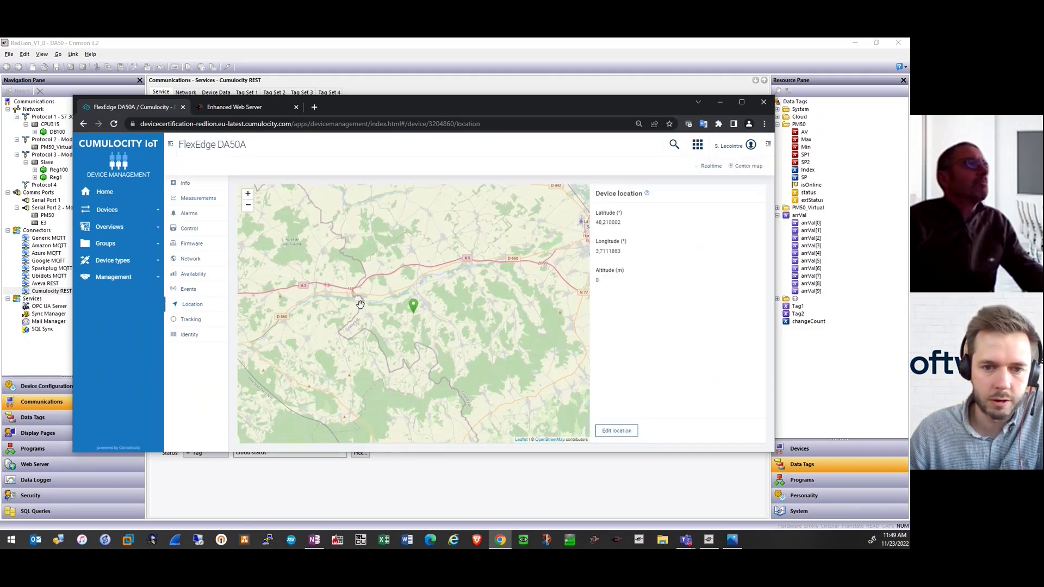
# Zoom the map out and save the longitude's leading digit changed to 4 (4.7111883).
pyautogui.click(248, 206)
pyautogui.click(248, 205)
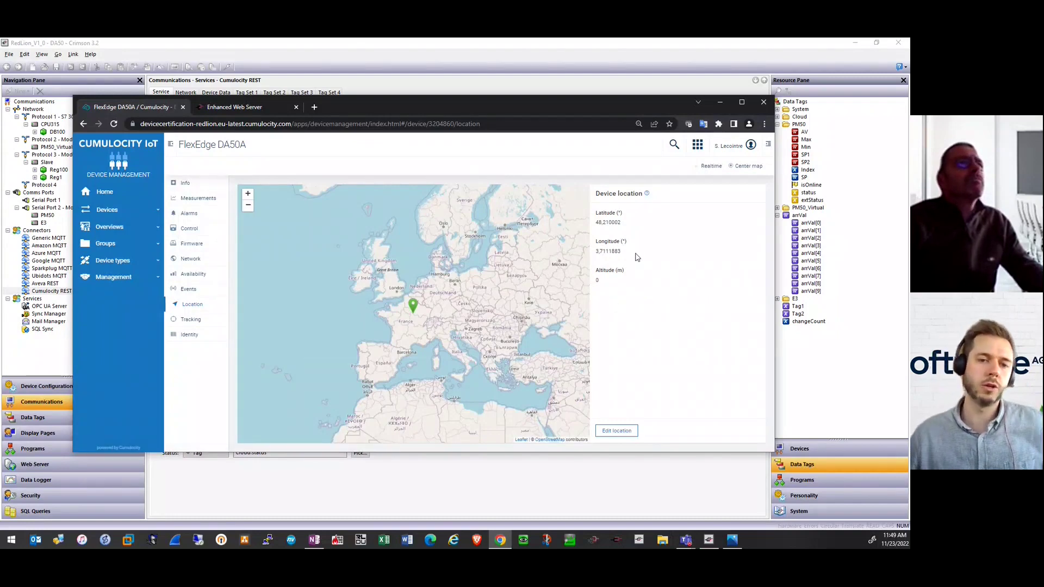
pyautogui.click(617, 432)
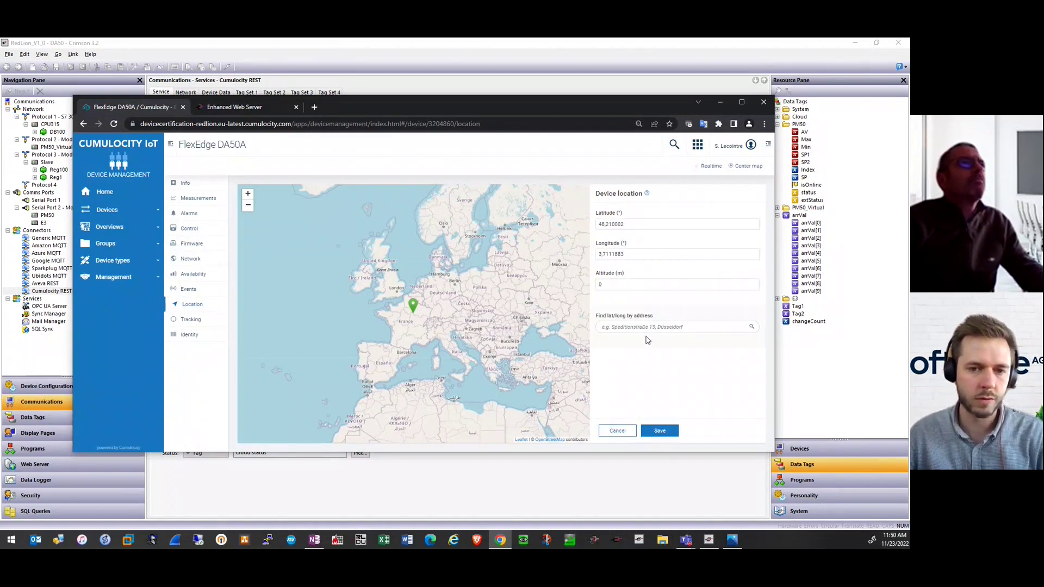
pyautogui.click(600, 253)
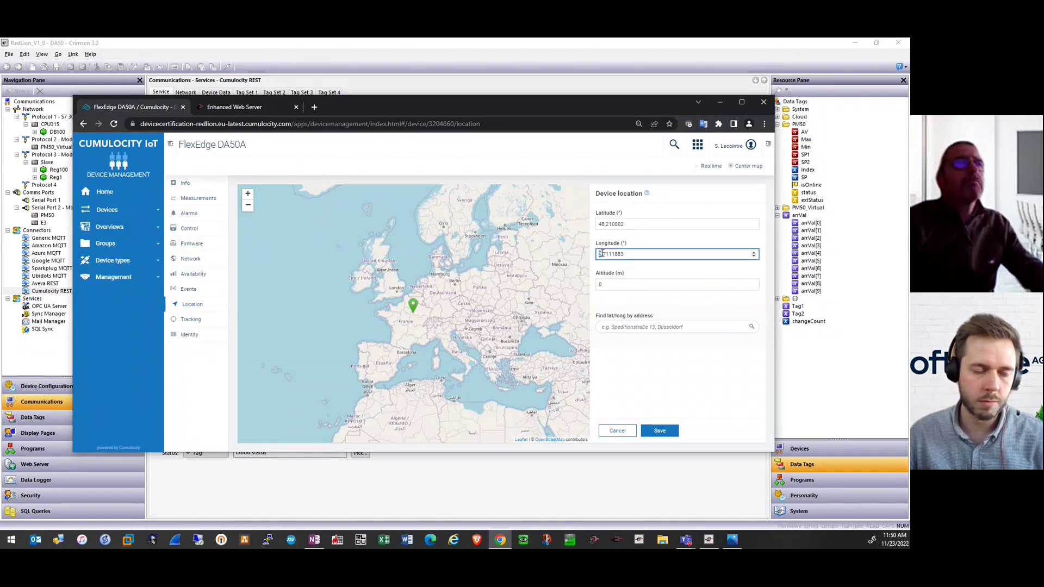
pyautogui.press('Delete')
pyautogui.write('4')
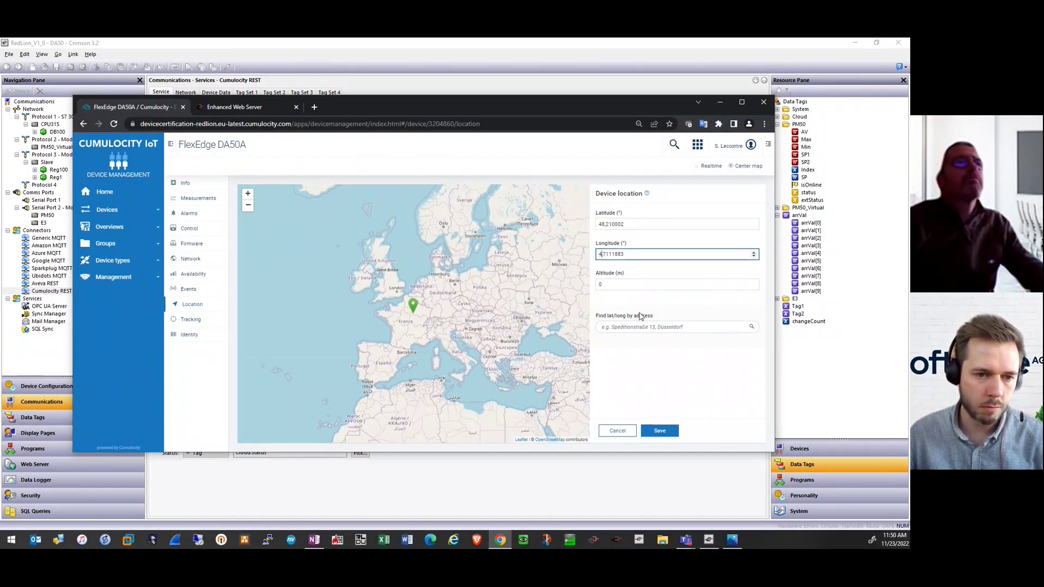
pyautogui.click(668, 431)
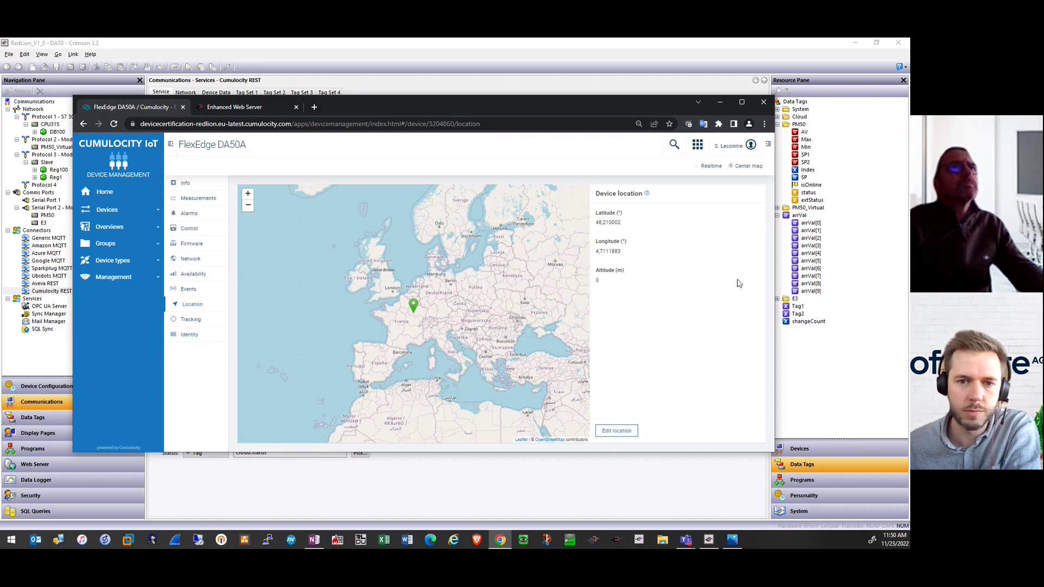
# Switch to the Cockpit app and select Demo Site under Groups.
pyautogui.click(698, 147)
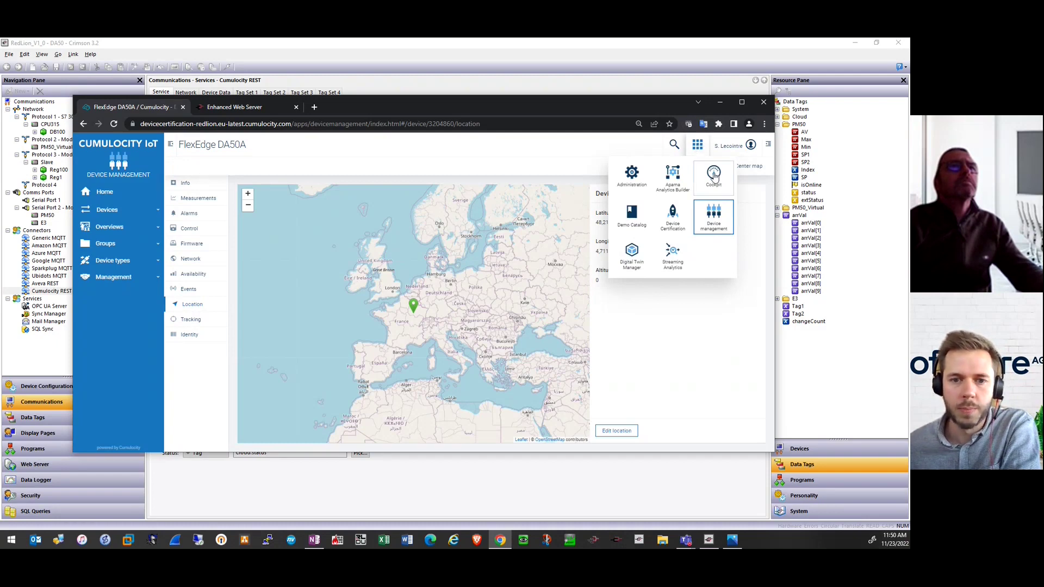
pyautogui.click(714, 177)
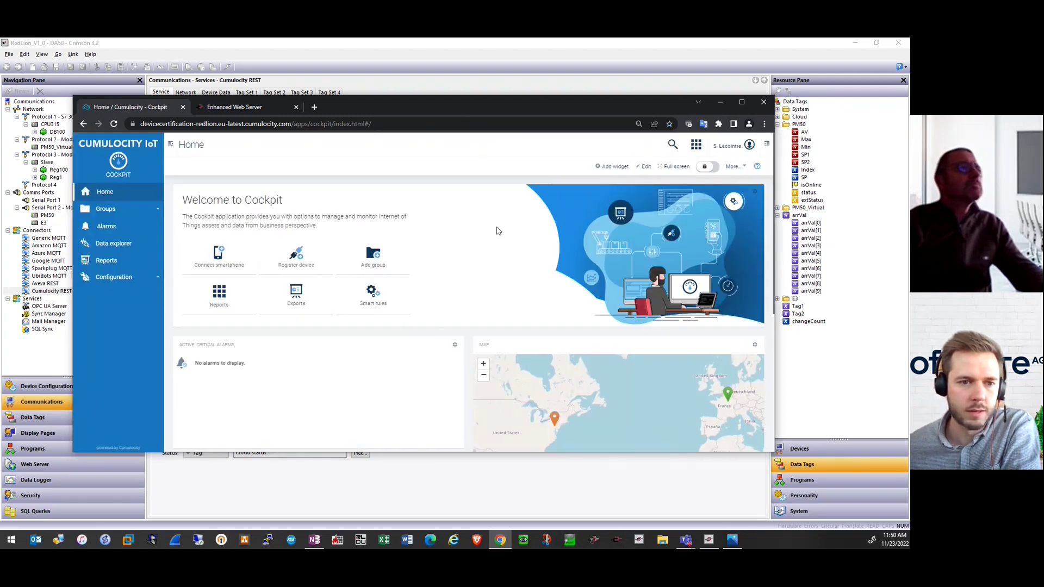
pyautogui.scroll(-2, 496, 231)
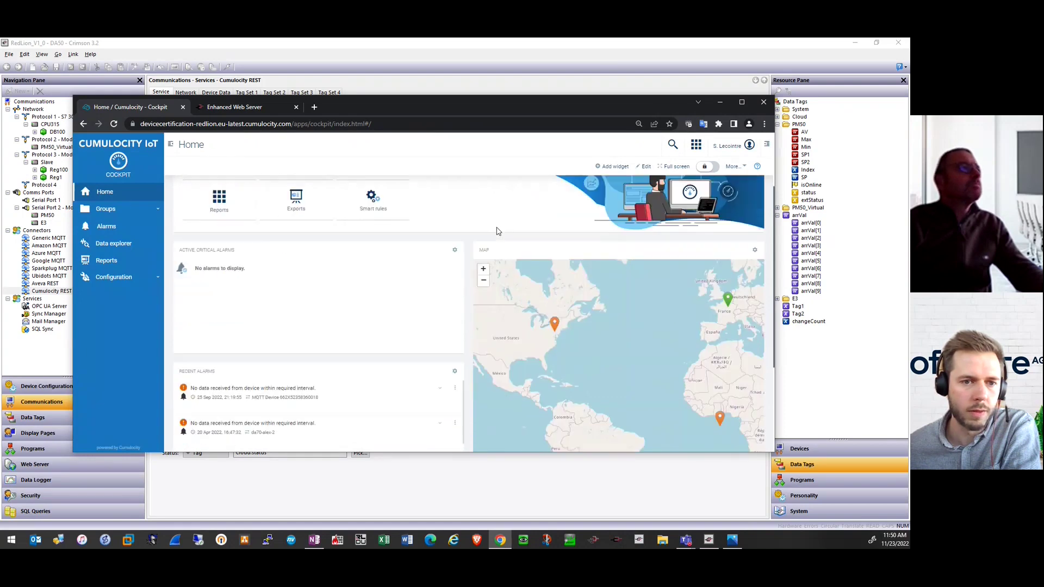
pyautogui.scroll(2, 496, 226)
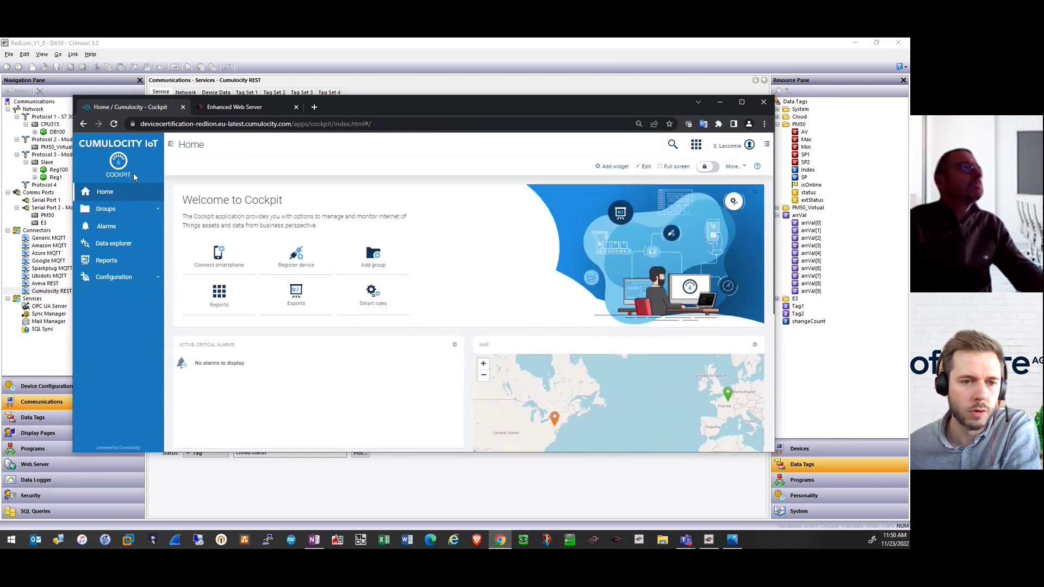
pyautogui.click(135, 211)
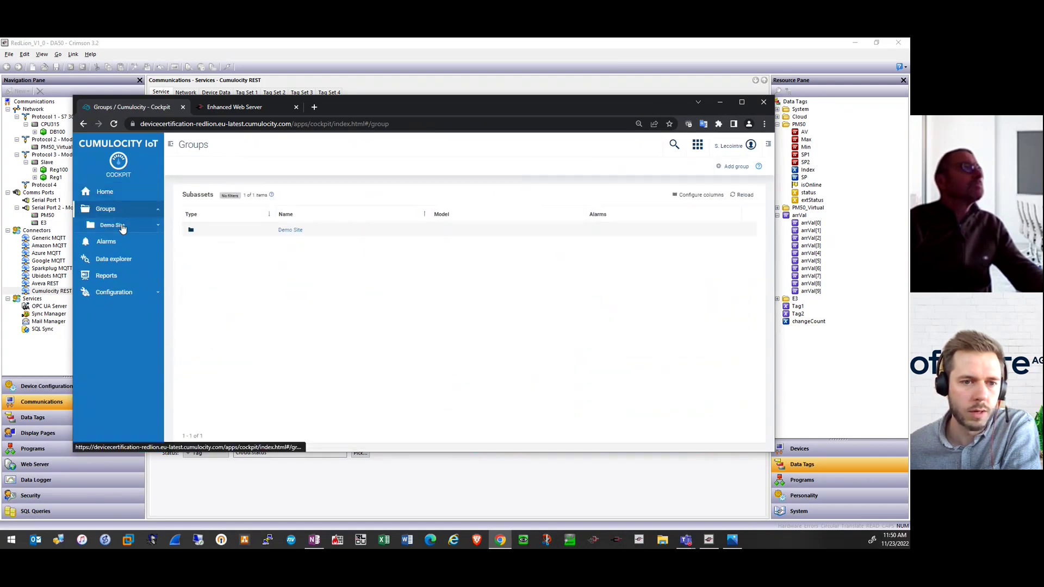
pyautogui.click(121, 226)
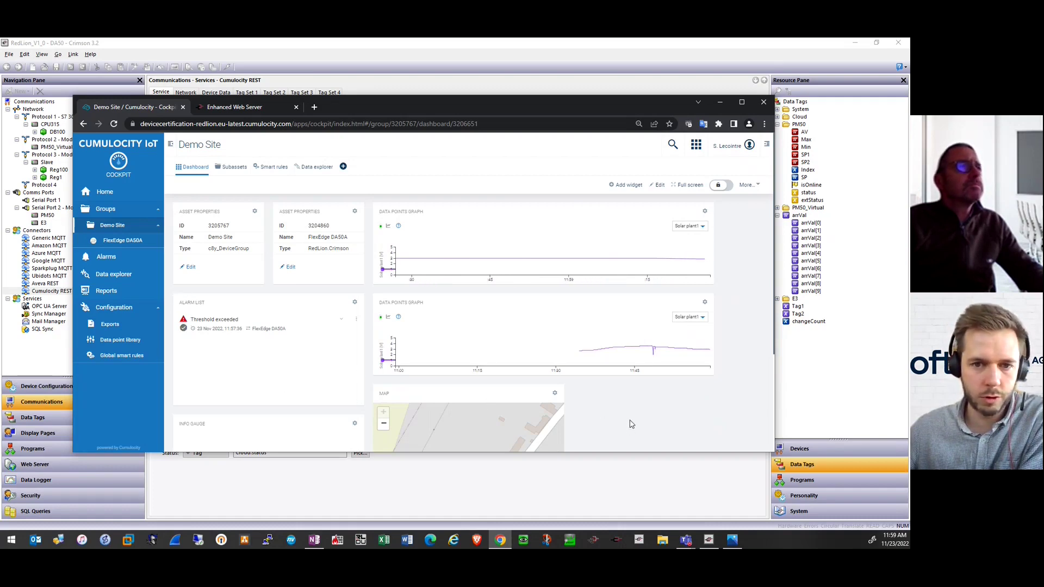
# Zoom the Demo Site Map widget out two levels to a regional view of France.
pyautogui.scroll(-3, 631, 424)
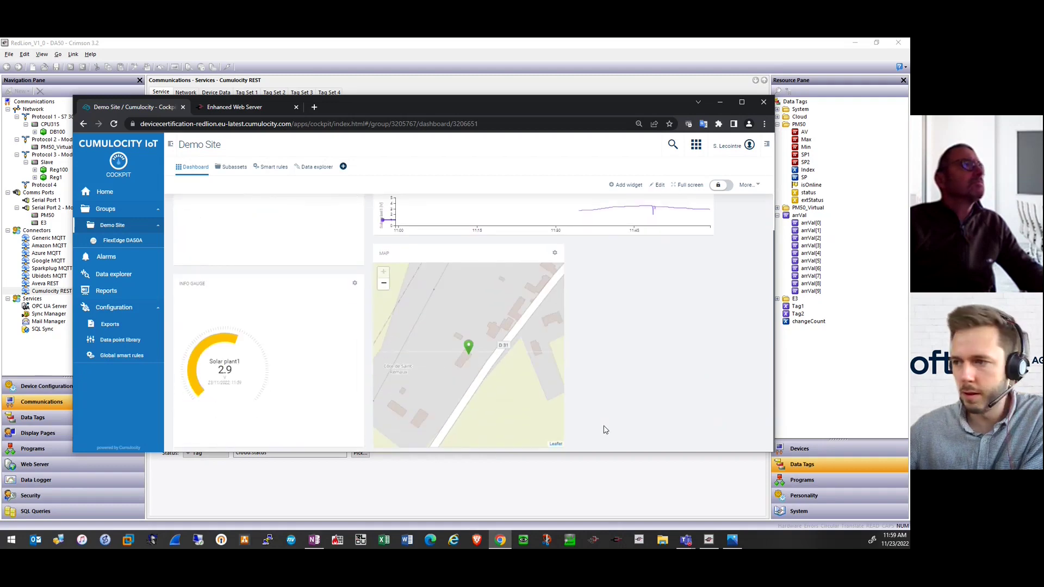
pyautogui.click(384, 285)
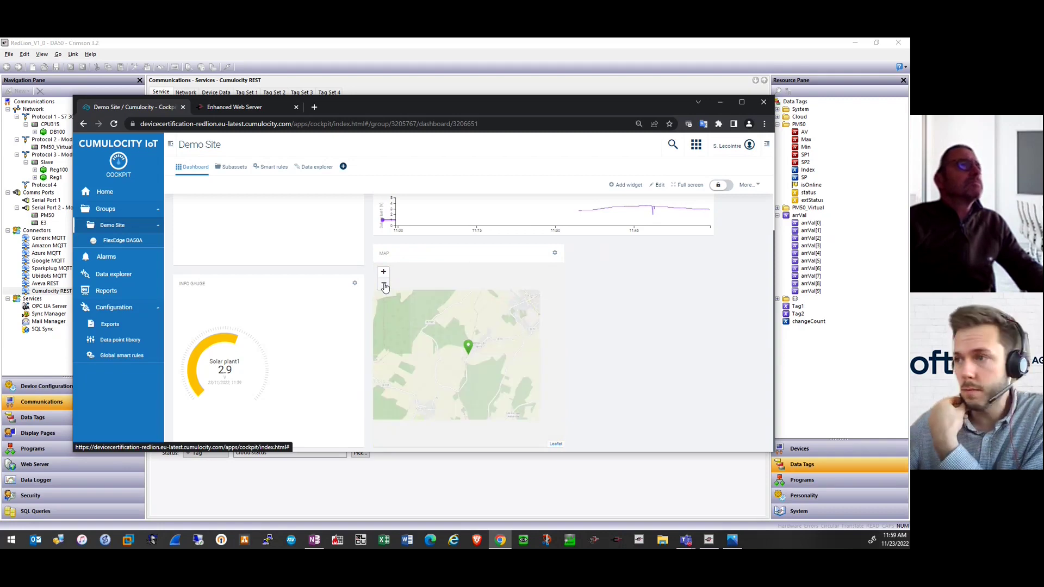
pyautogui.click(383, 285)
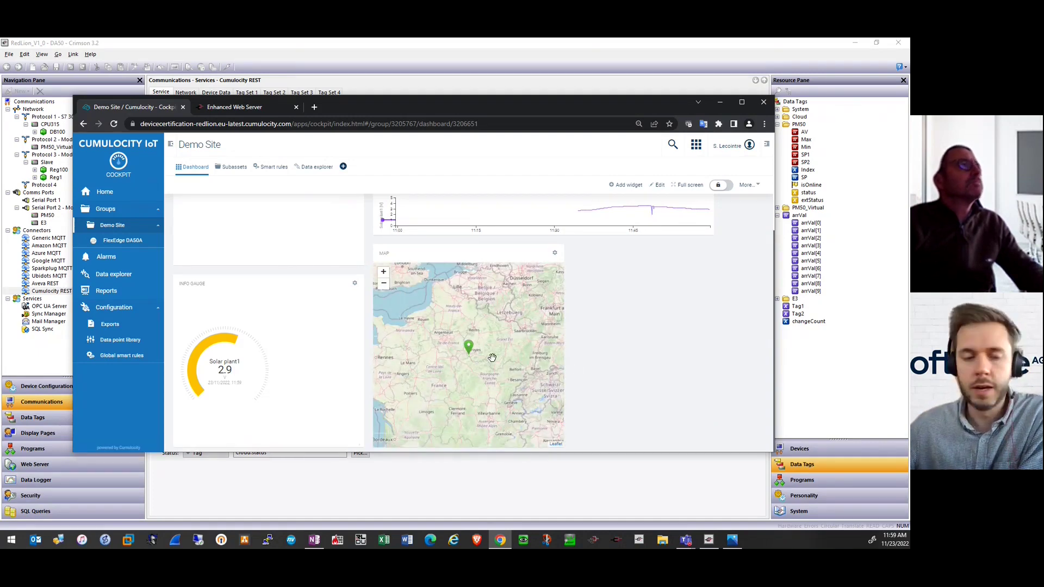
pyautogui.scroll(5, 492, 357)
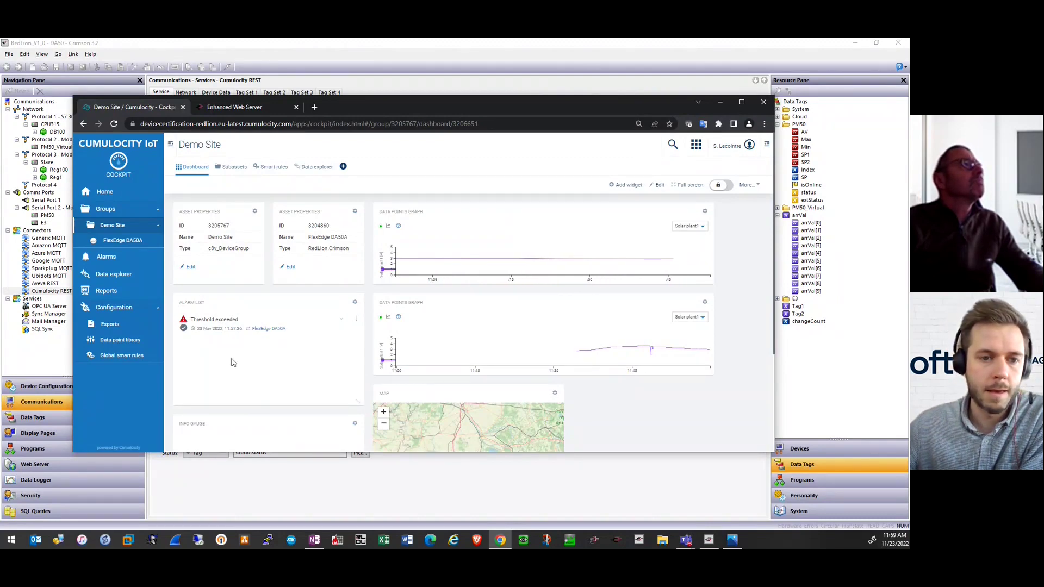
# Open the Demo Site's Smart rules to confirm the explicit-threshold alarm rule is active.
pyautogui.click(274, 169)
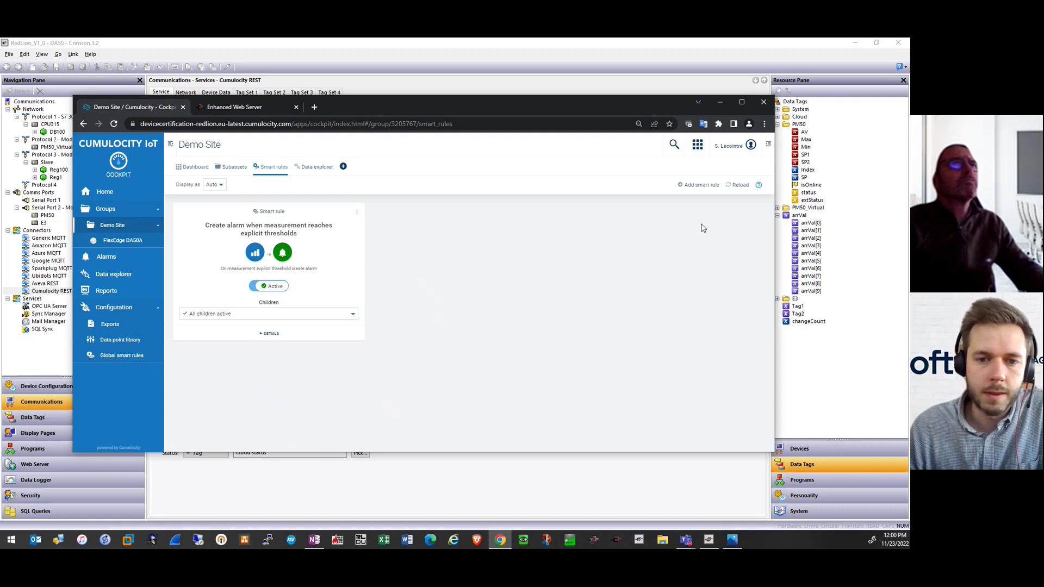
pyautogui.click(700, 186)
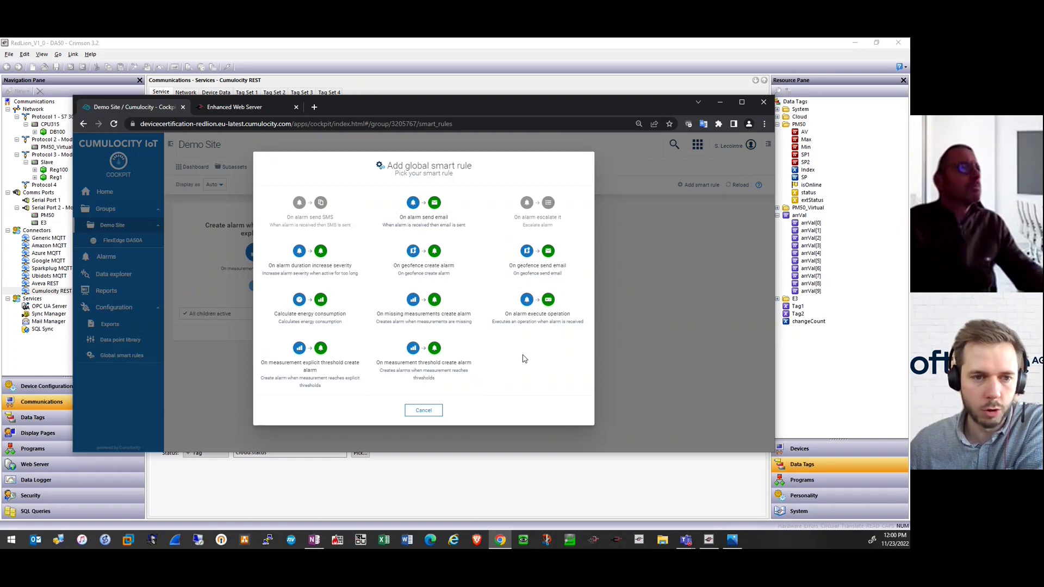
pyautogui.click(426, 414)
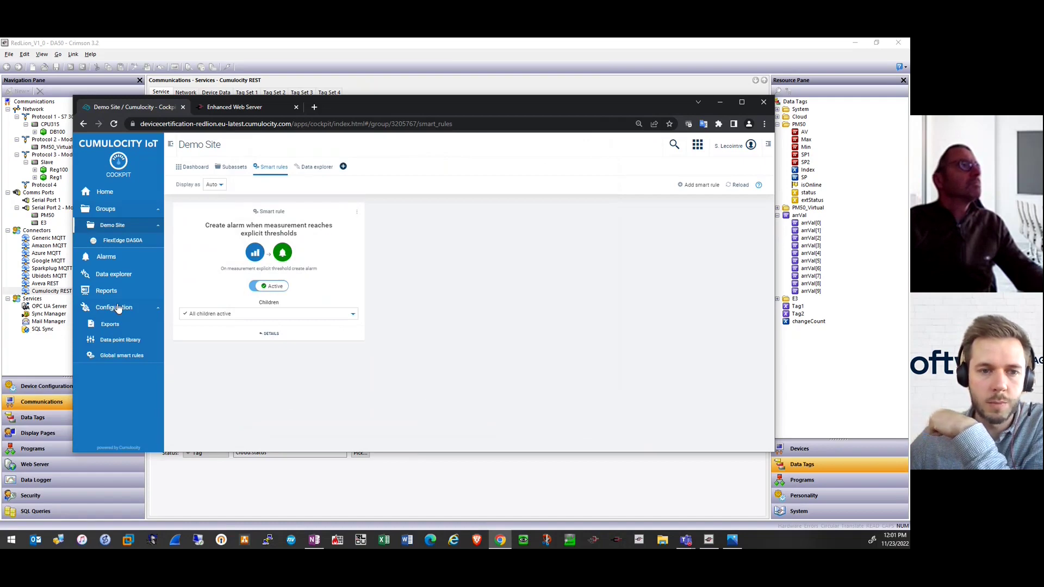
pyautogui.click(700, 149)
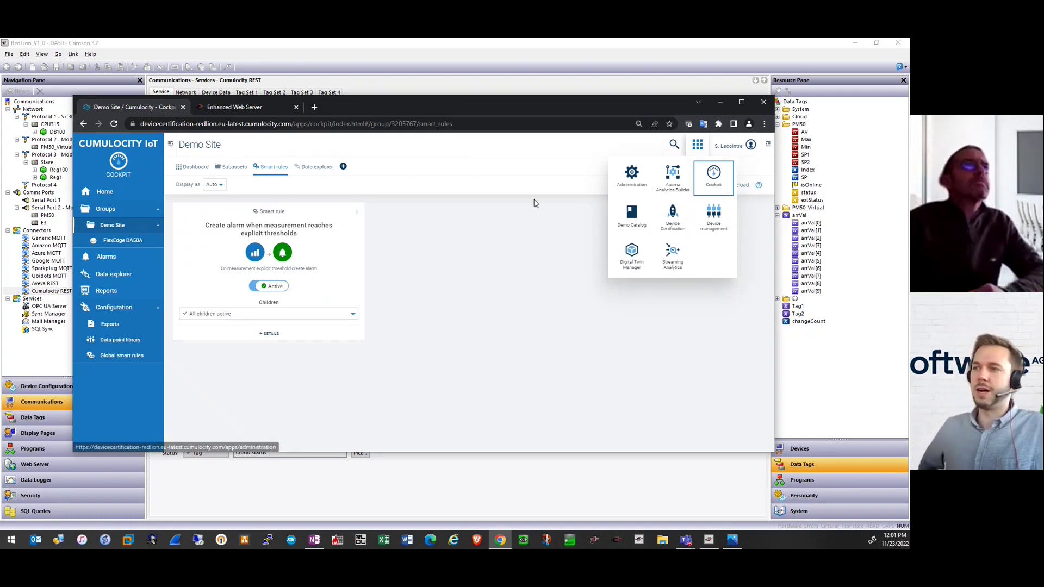
pyautogui.click(497, 191)
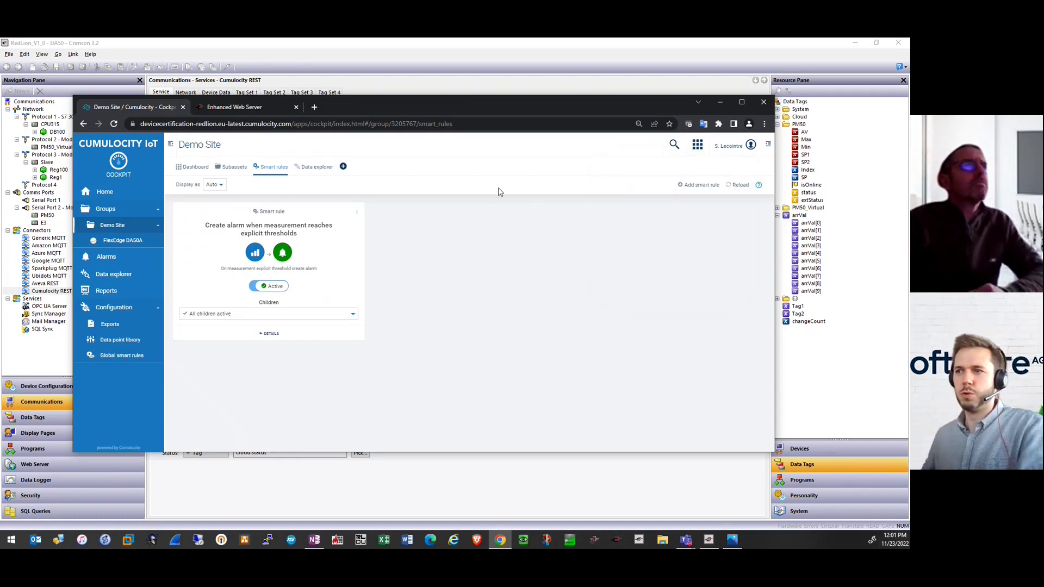